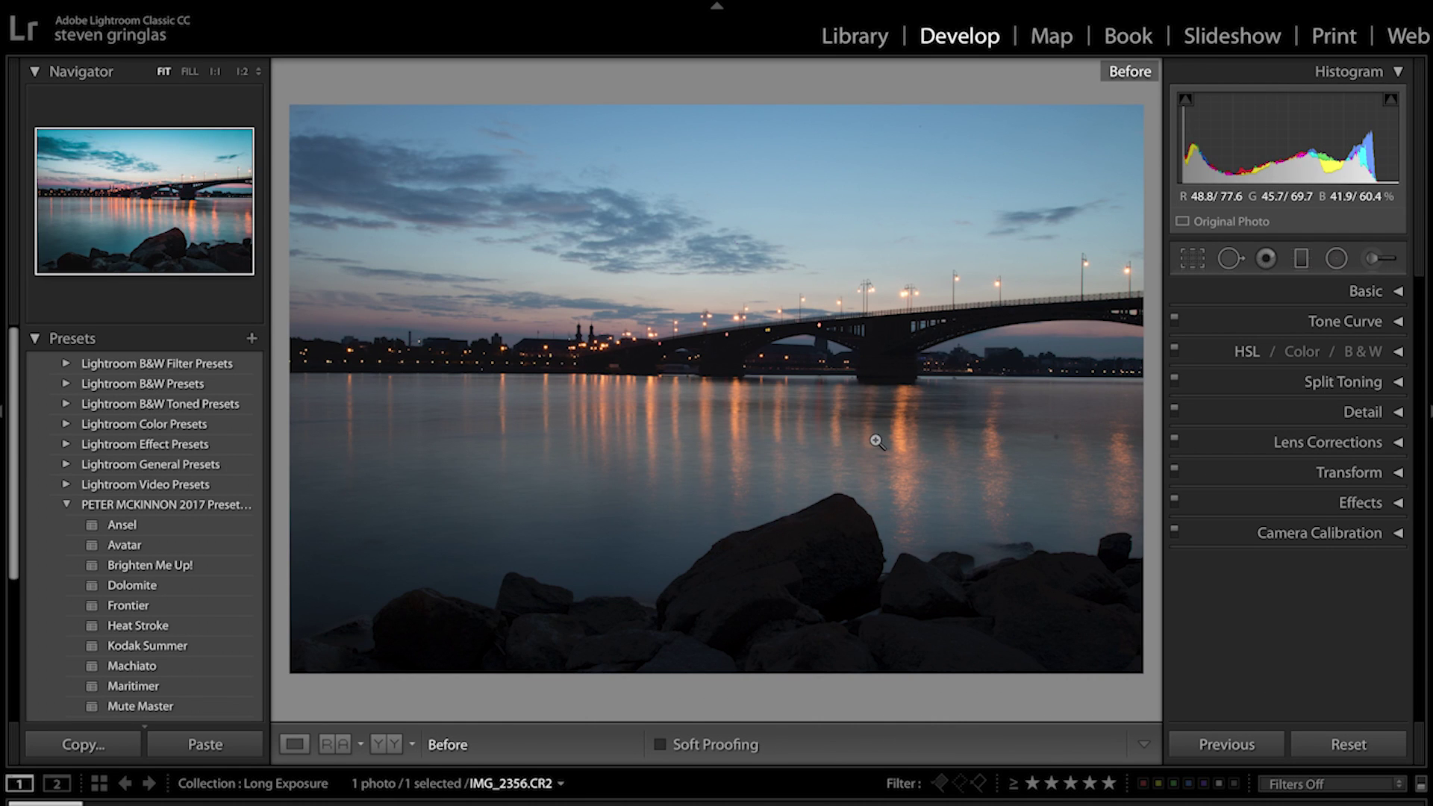
- Compare the edited bridge photo with its original version, and reset all its develop settings
{"action": "key", "text": "backslash"}
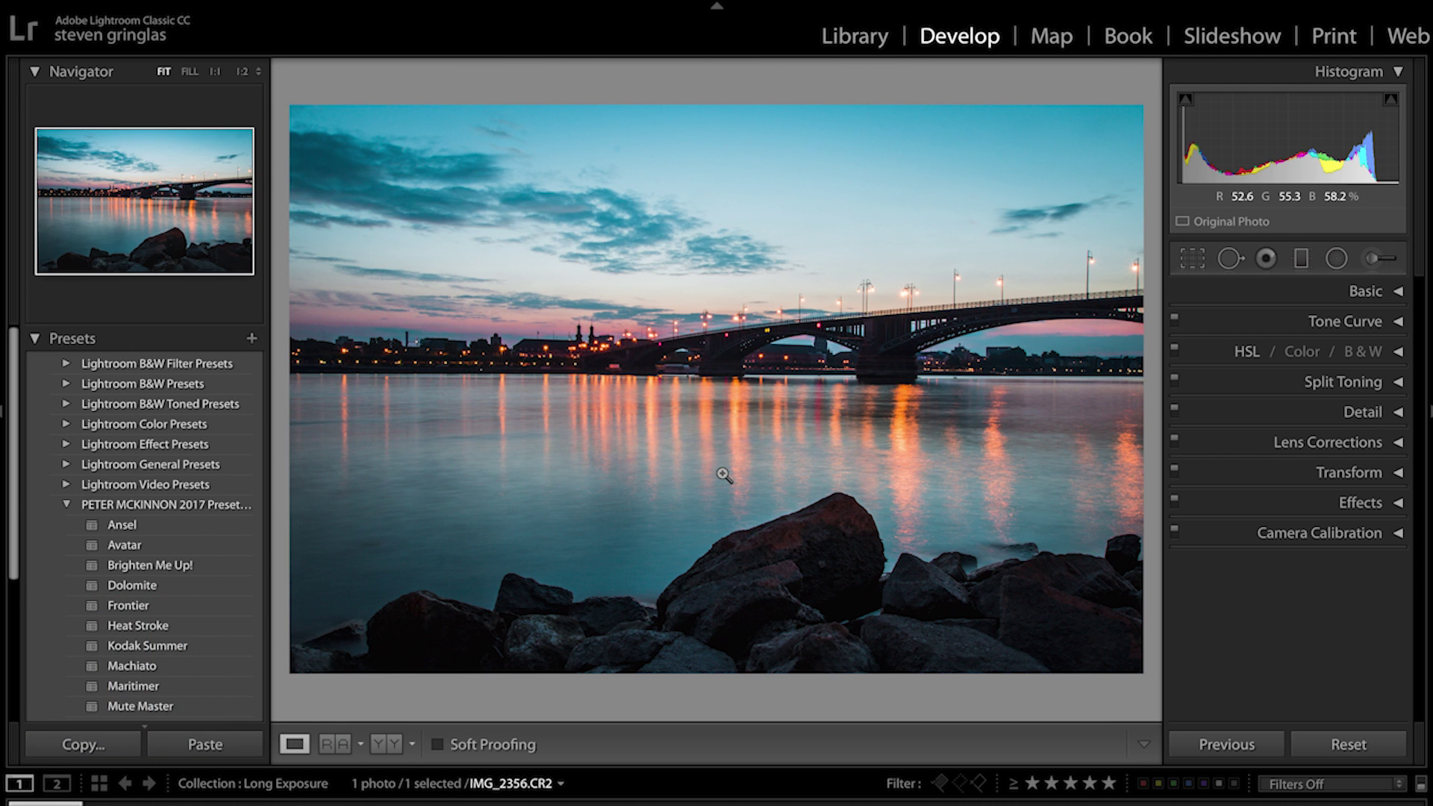
{"action": "key", "text": "backslash"}
{"action": "key", "text": "backslash"}
{"action": "left_click", "coordinate": [1340, 742]}
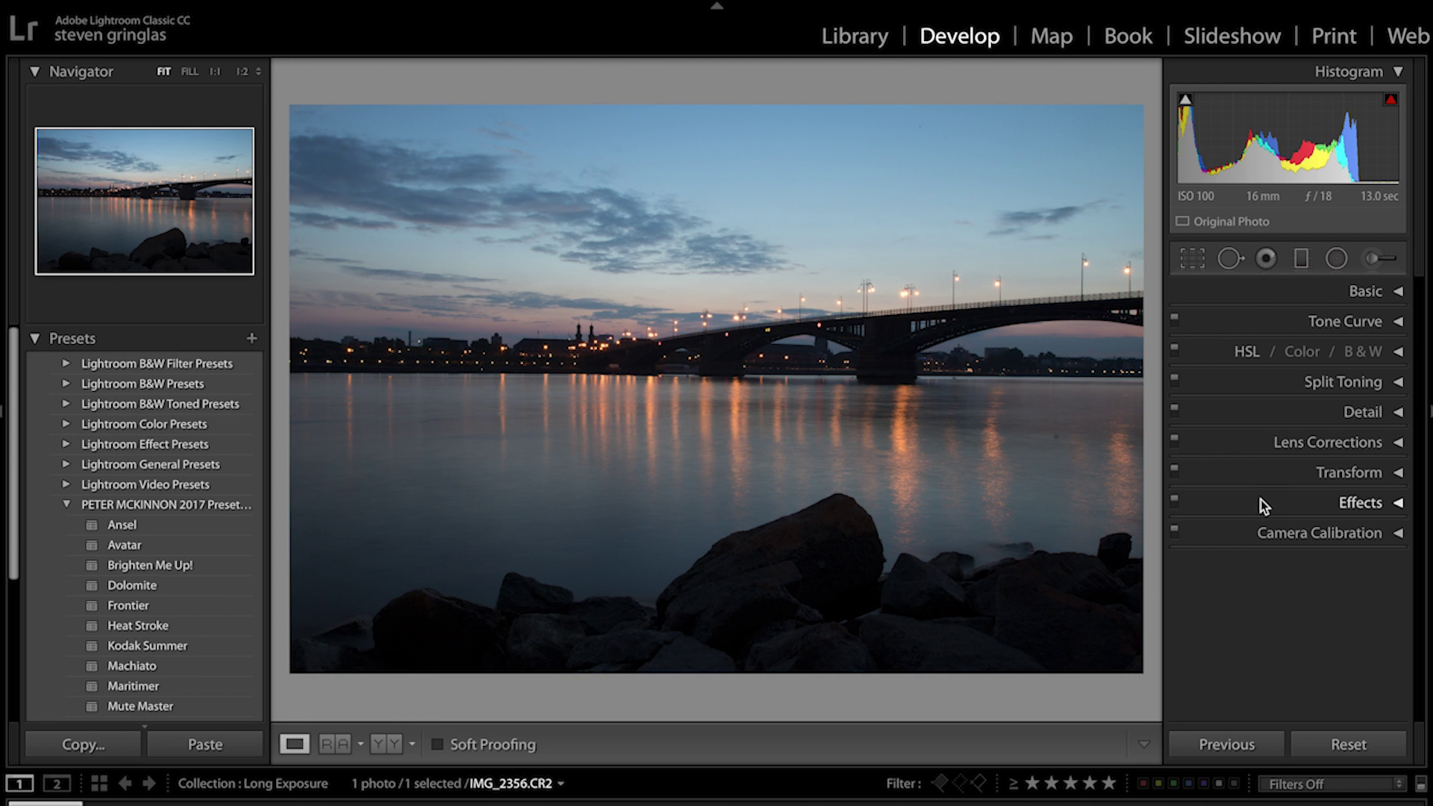
- Heal the dust spot on the water near the bridge reflections and three spots in the sky with Spot Removal
{"action": "left_click", "coordinate": [1231, 259]}
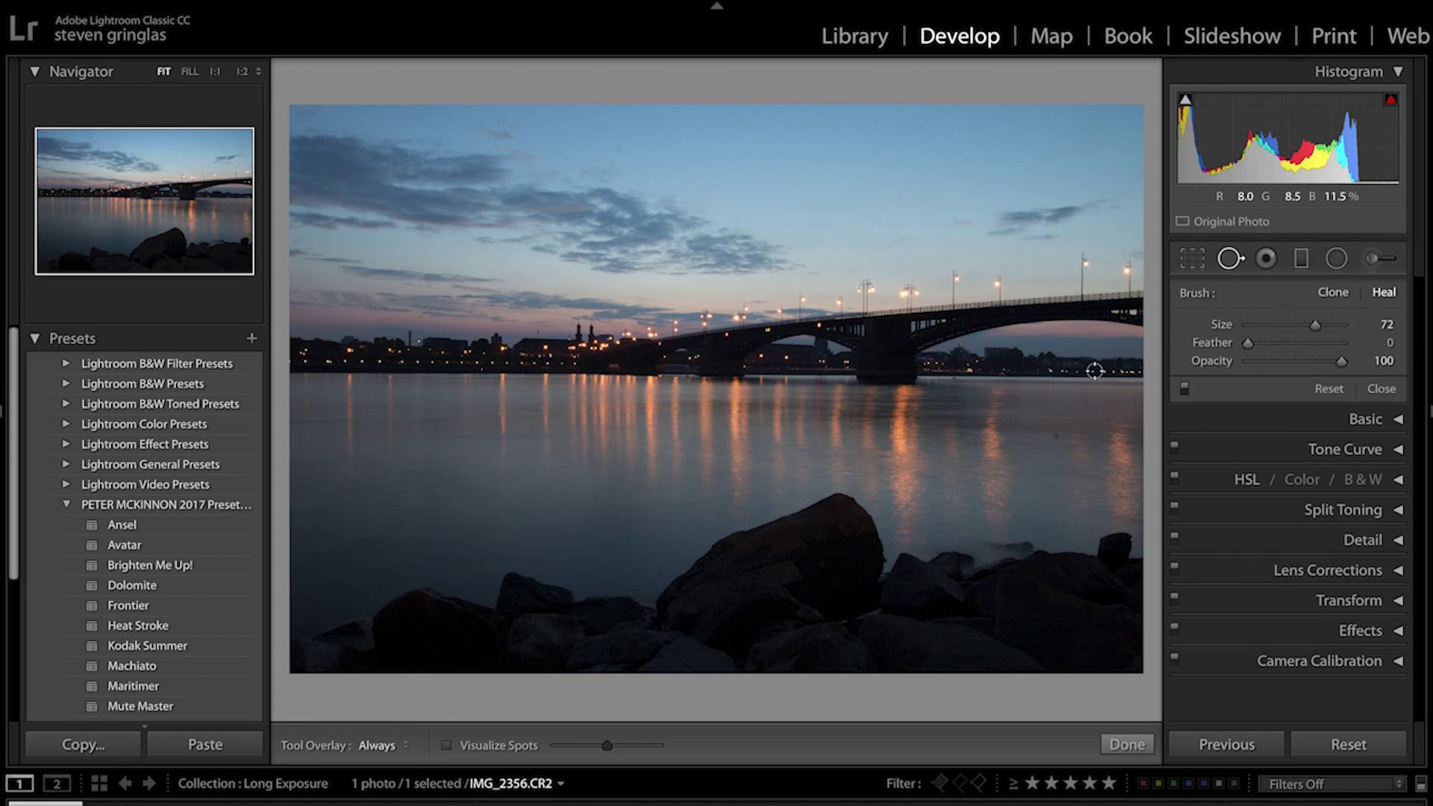
{"action": "left_click", "coordinate": [1056, 435]}
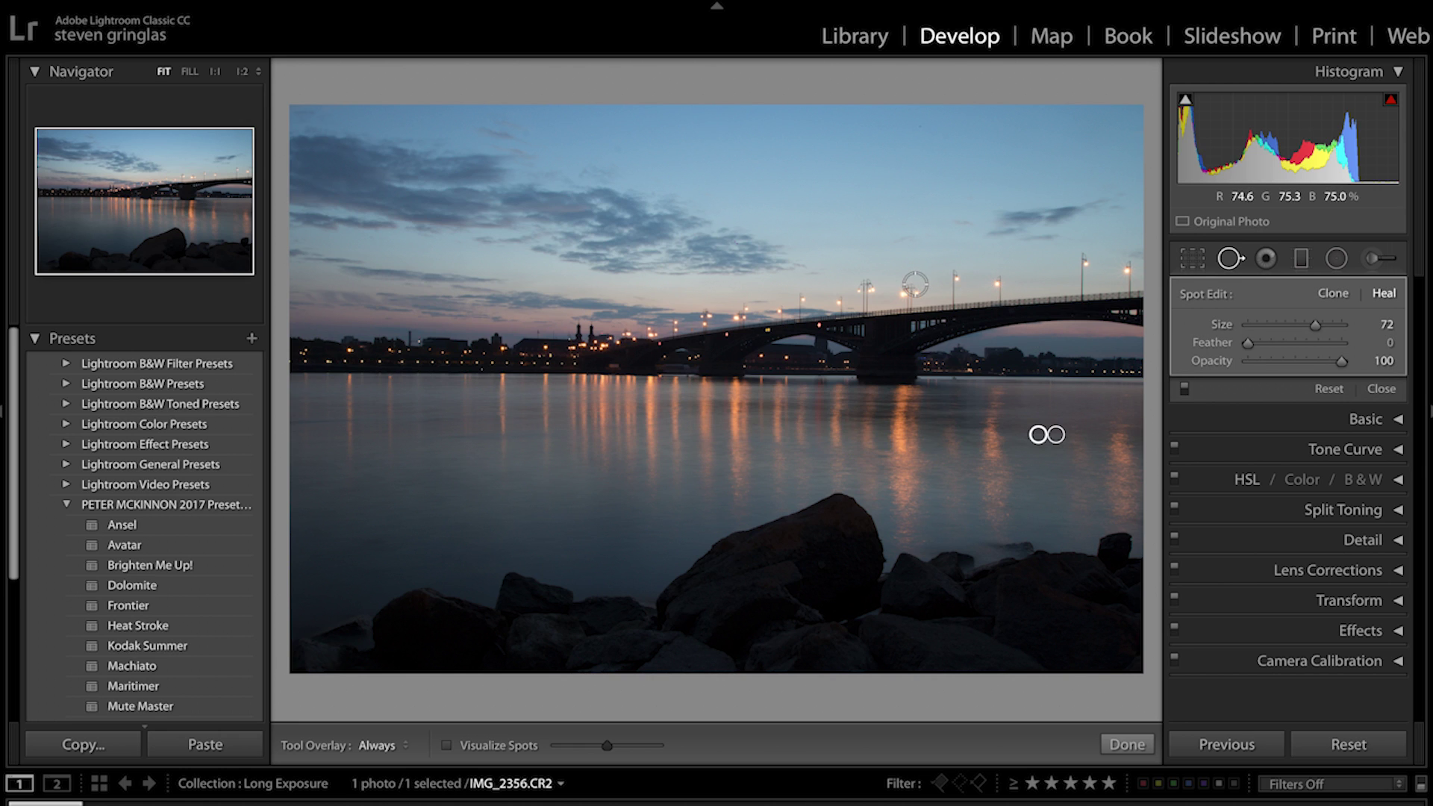
{"action": "left_click", "coordinate": [959, 225]}
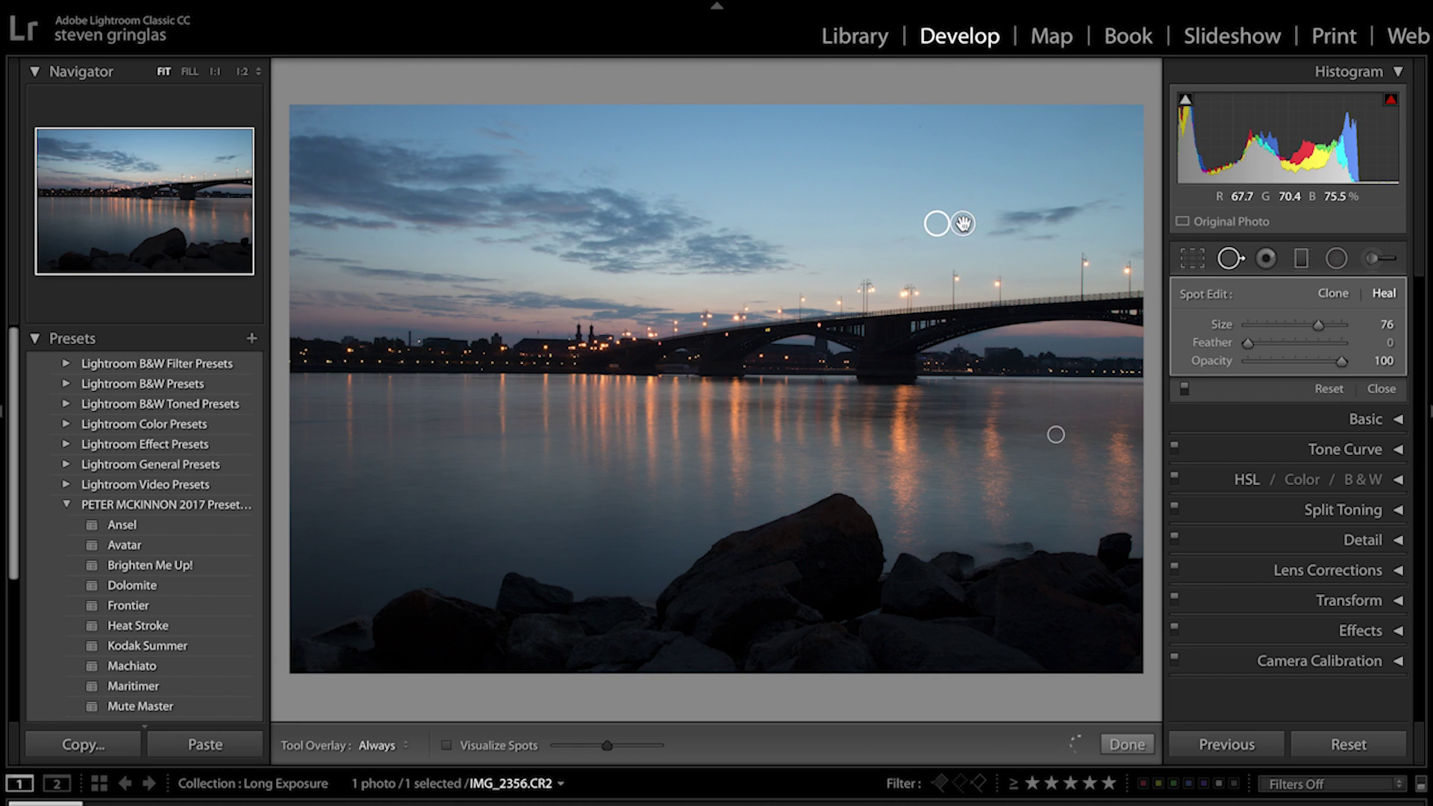
{"action": "left_click", "coordinate": [900, 240]}
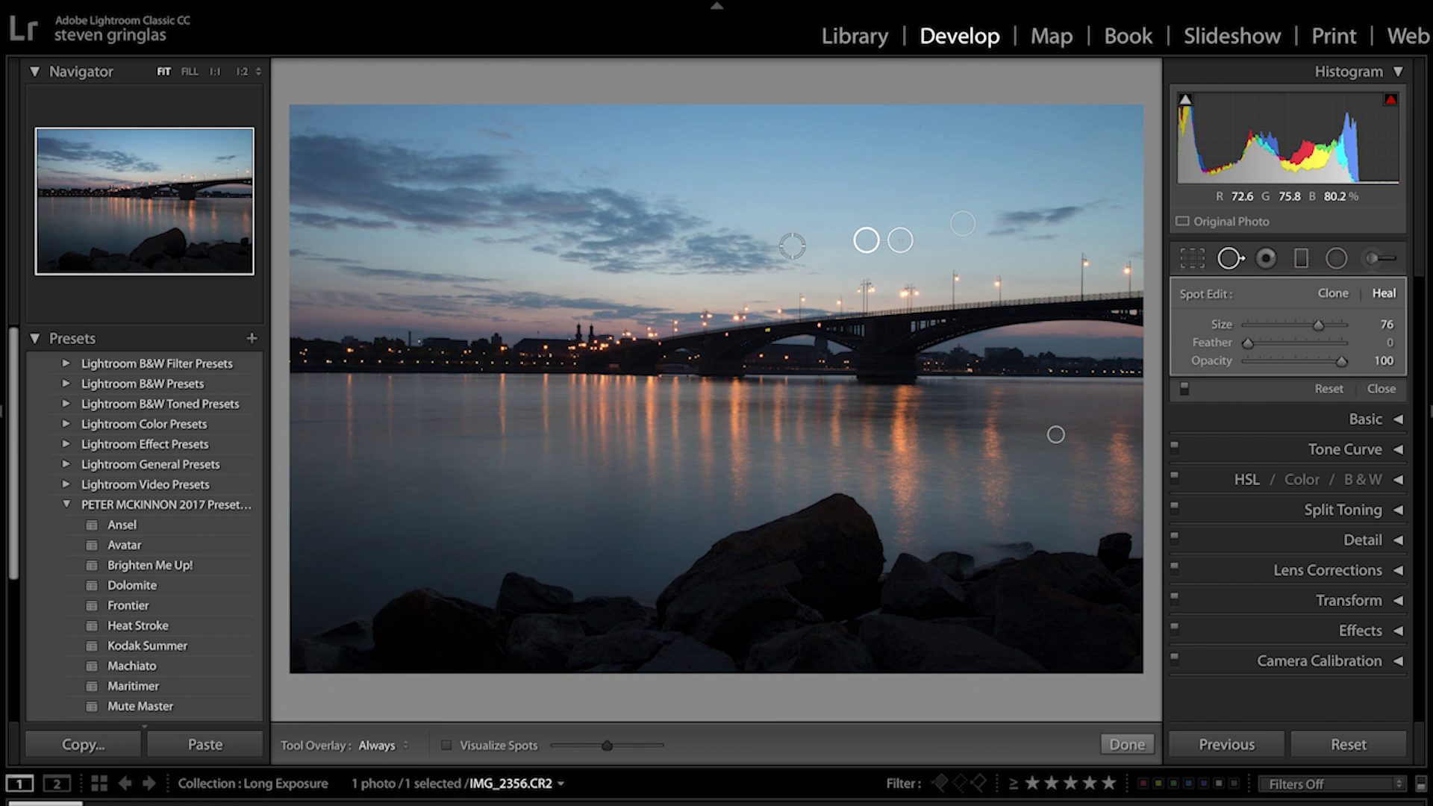
{"action": "scroll", "coordinate": [754, 246], "scroll_direction": "down", "scroll_amount": 2}
{"action": "left_click", "coordinate": [735, 241]}
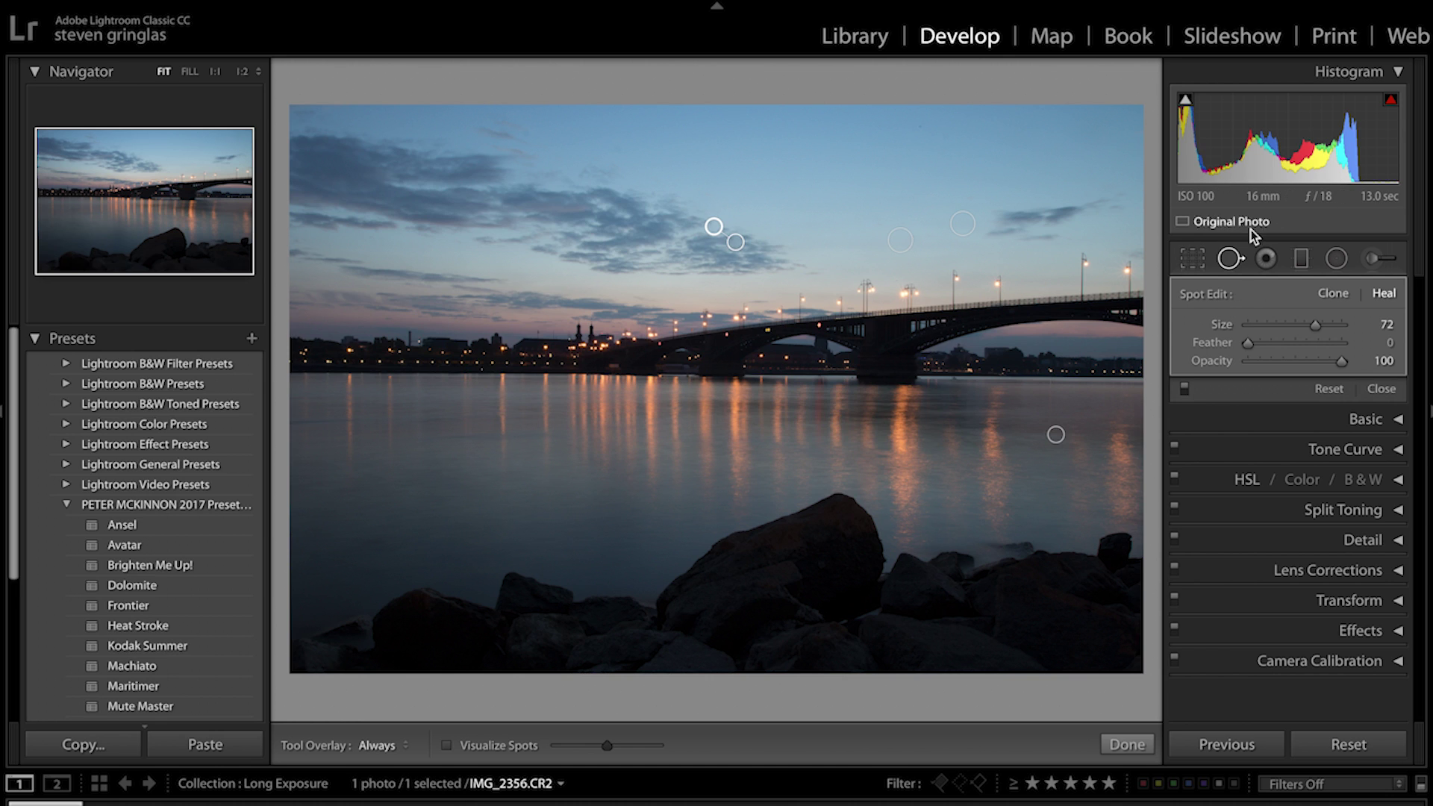
{"action": "left_click", "coordinate": [1224, 263]}
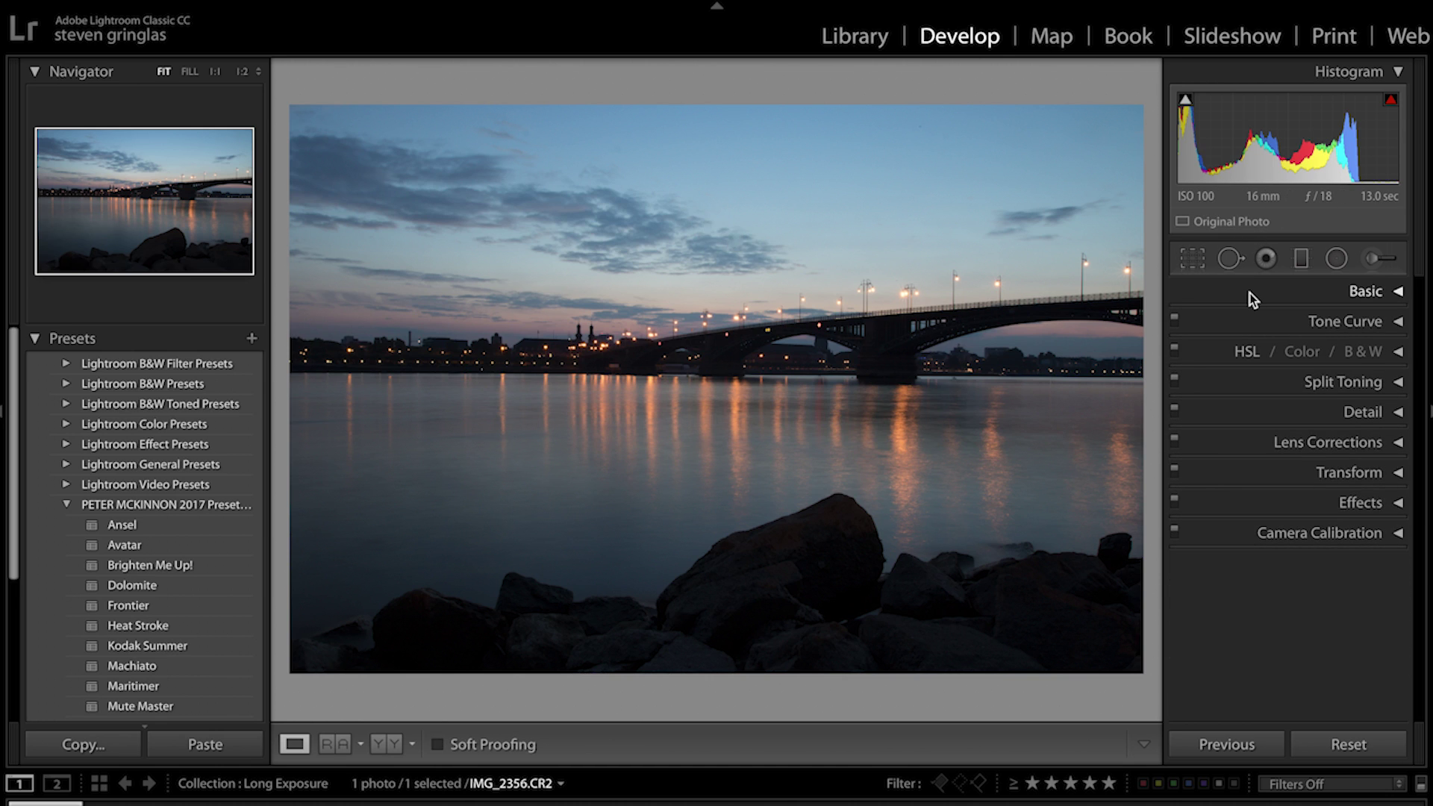
- Set Exposure to +0.80, Contrast to +32, Highlights to −86 and Shadows to +75
{"action": "left_click", "coordinate": [1292, 294]}
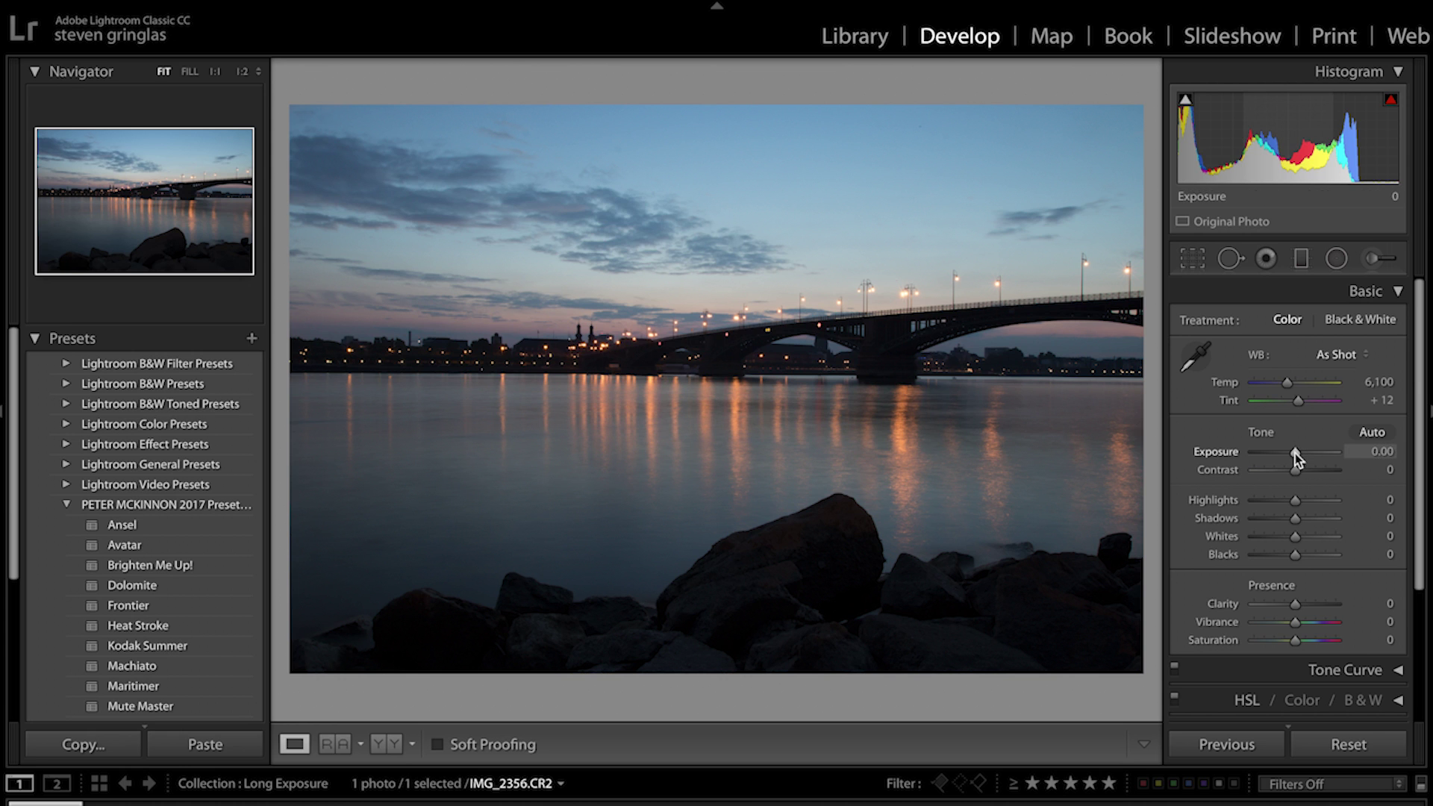
{"action": "left_click_drag", "start_coordinate": [1296, 454], "coordinate": [1301, 453]}
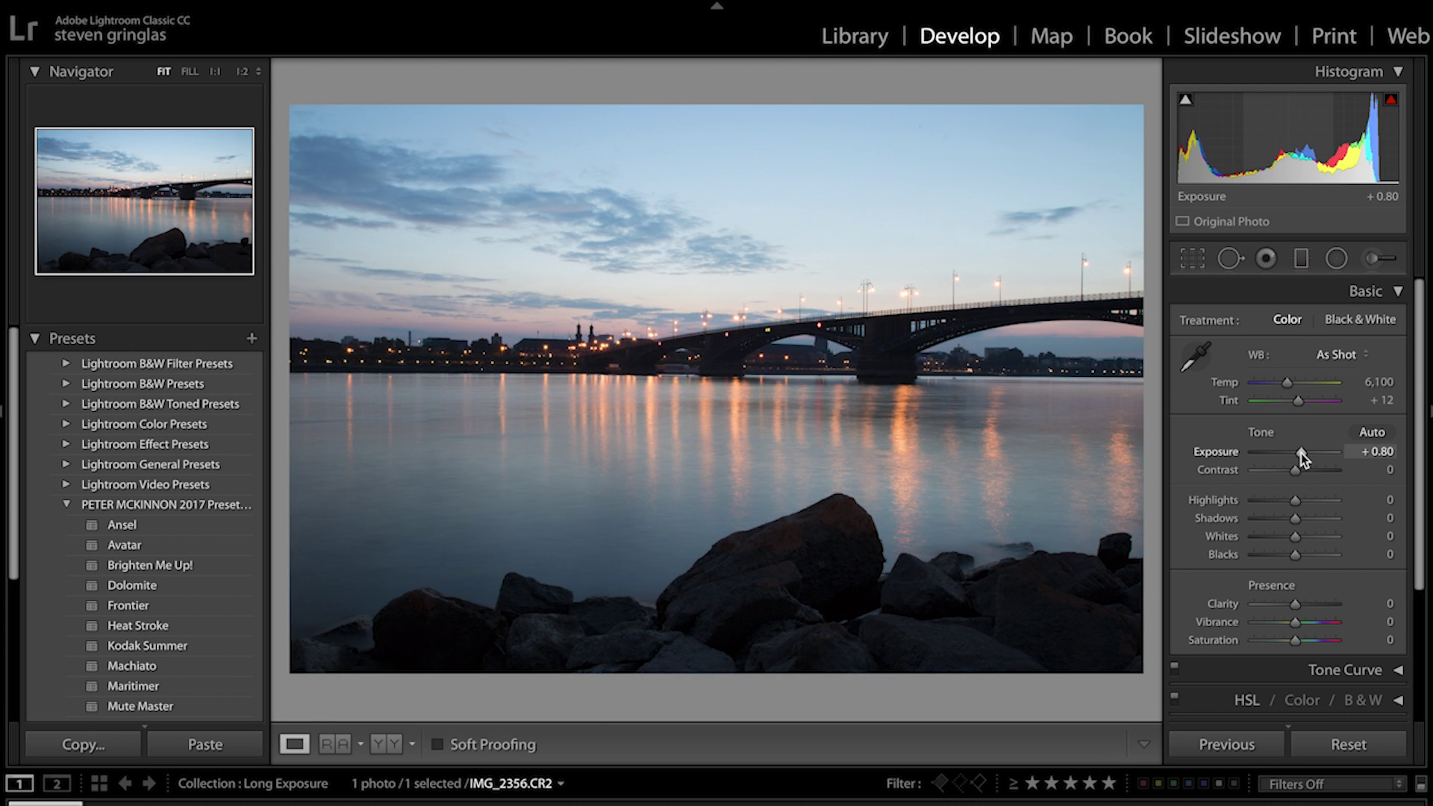
{"action": "left_click_drag", "start_coordinate": [1298, 471], "coordinate": [1260, 503]}
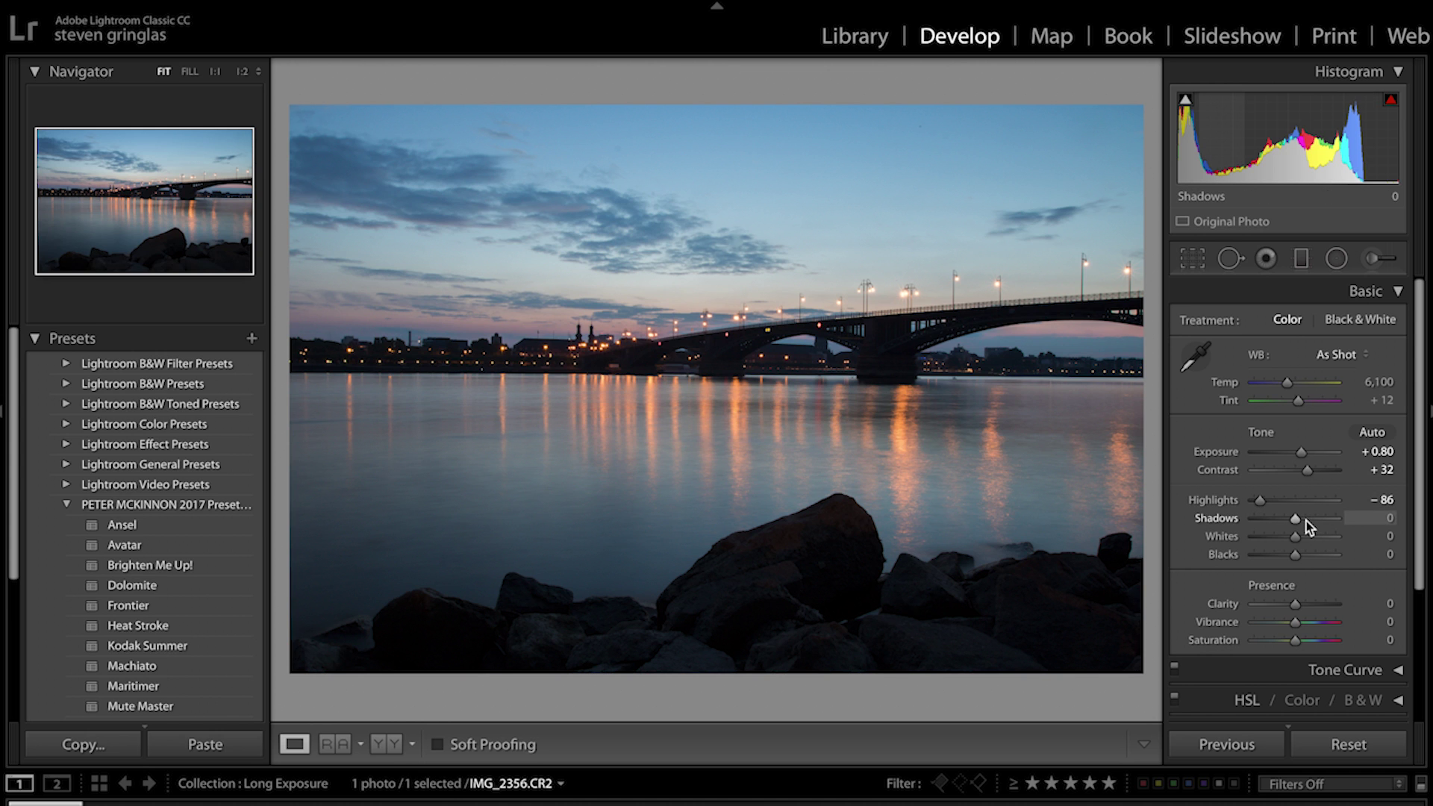
{"action": "left_click_drag", "start_coordinate": [1306, 521], "coordinate": [1325, 518]}
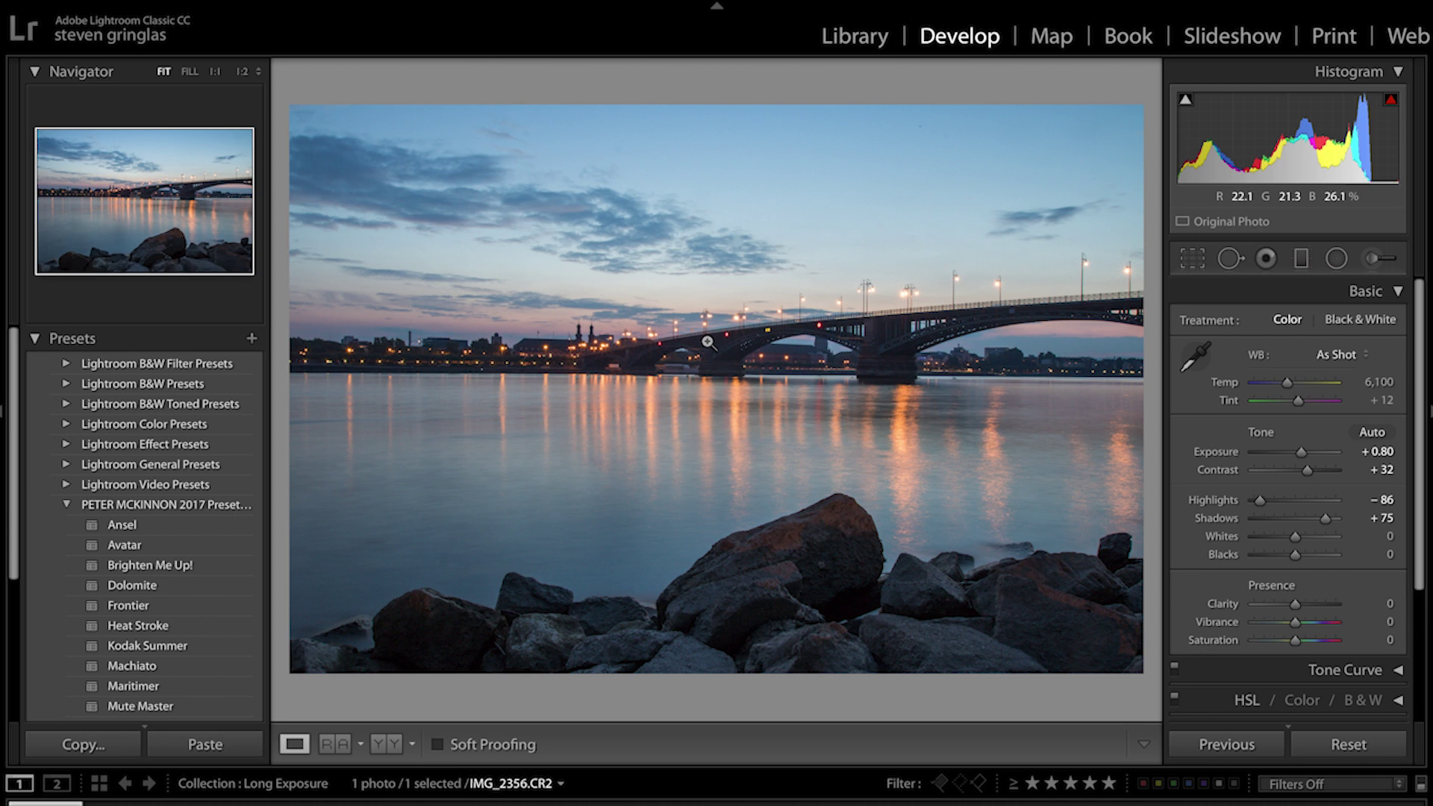
- Set Whites to −39 and Blacks to −20, and compare the result with the original photo
{"action": "left_click", "coordinate": [1275, 537]}
{"action": "left_click_drag", "start_coordinate": [1275, 540], "coordinate": [1288, 560]}
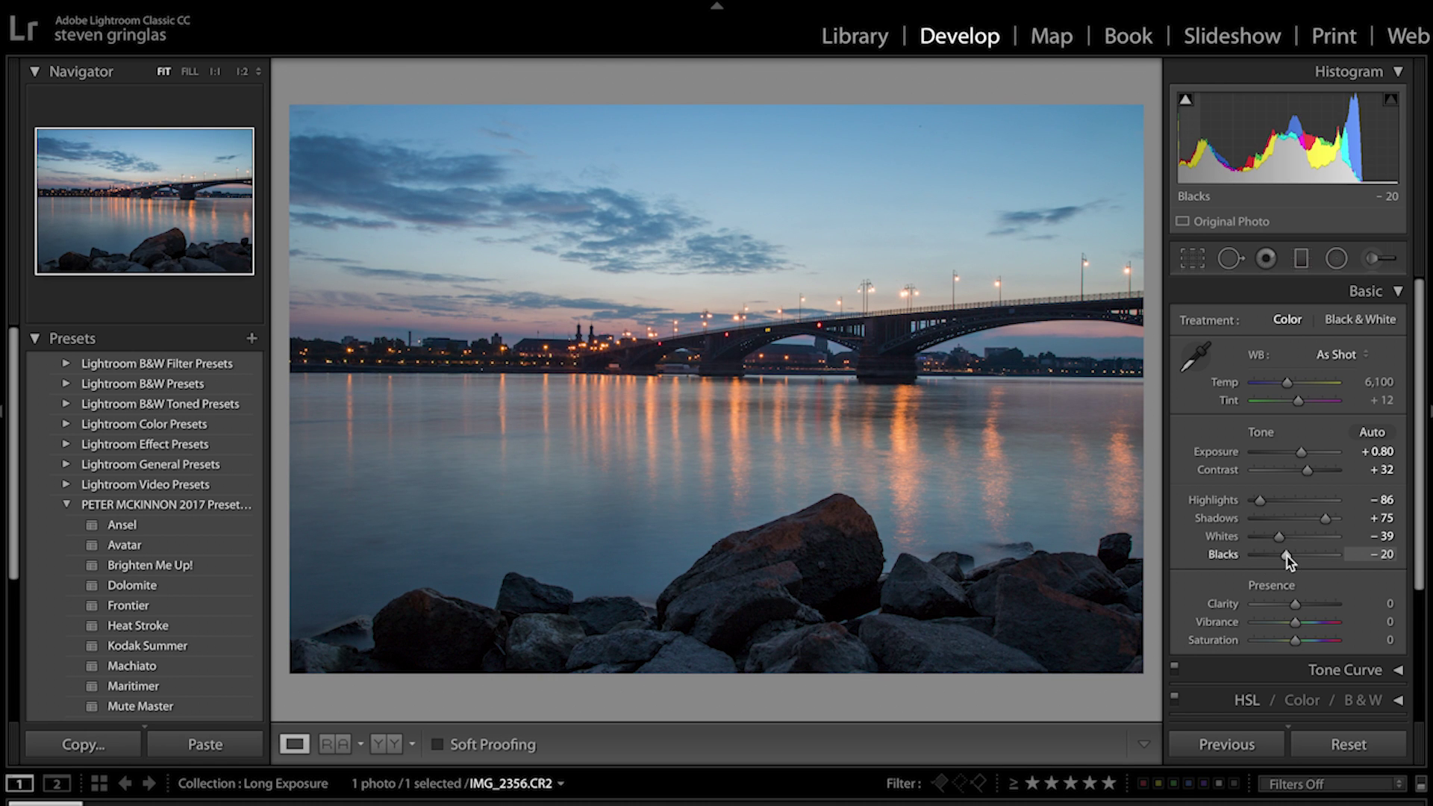
{"action": "key", "text": "backslash"}
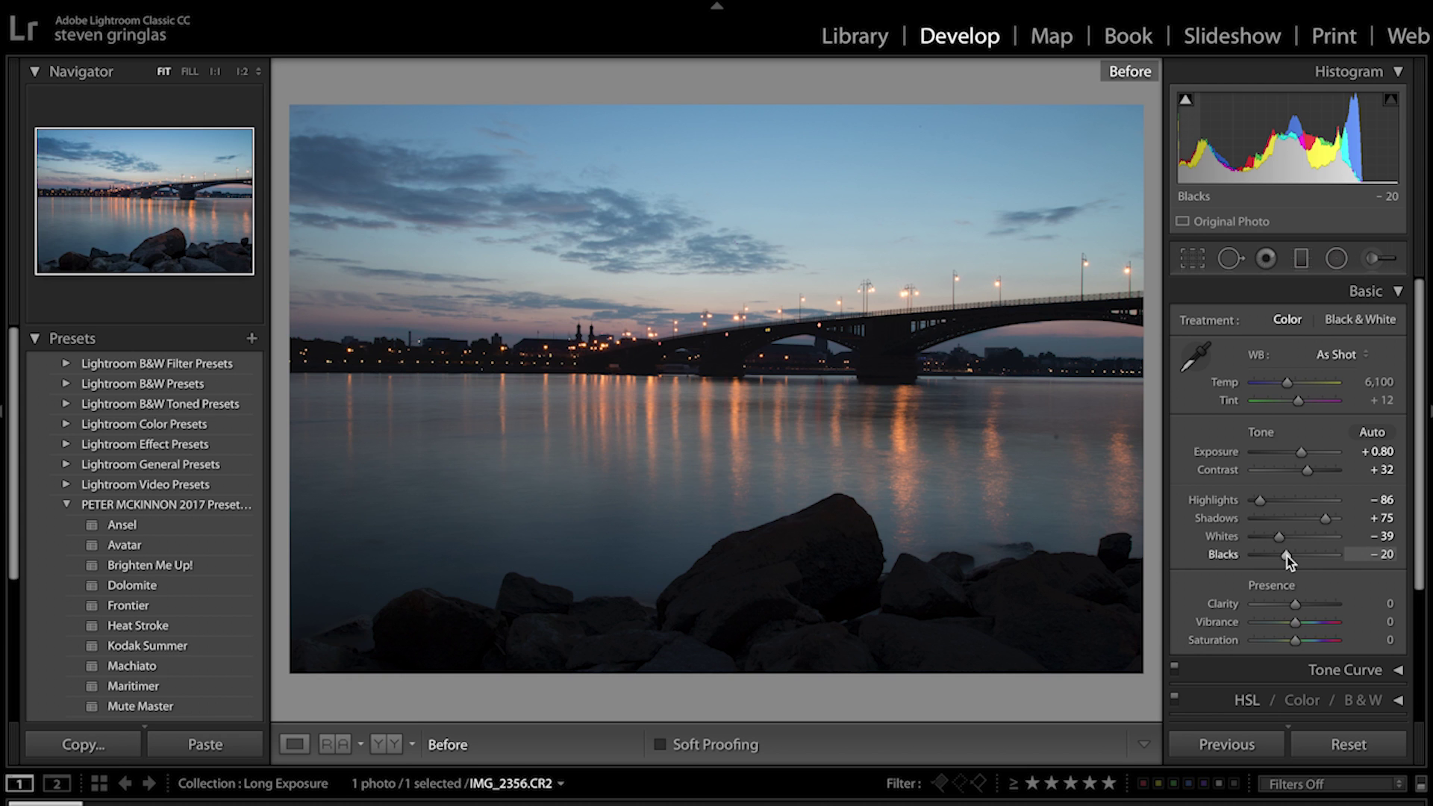
{"action": "key", "text": "backslash"}
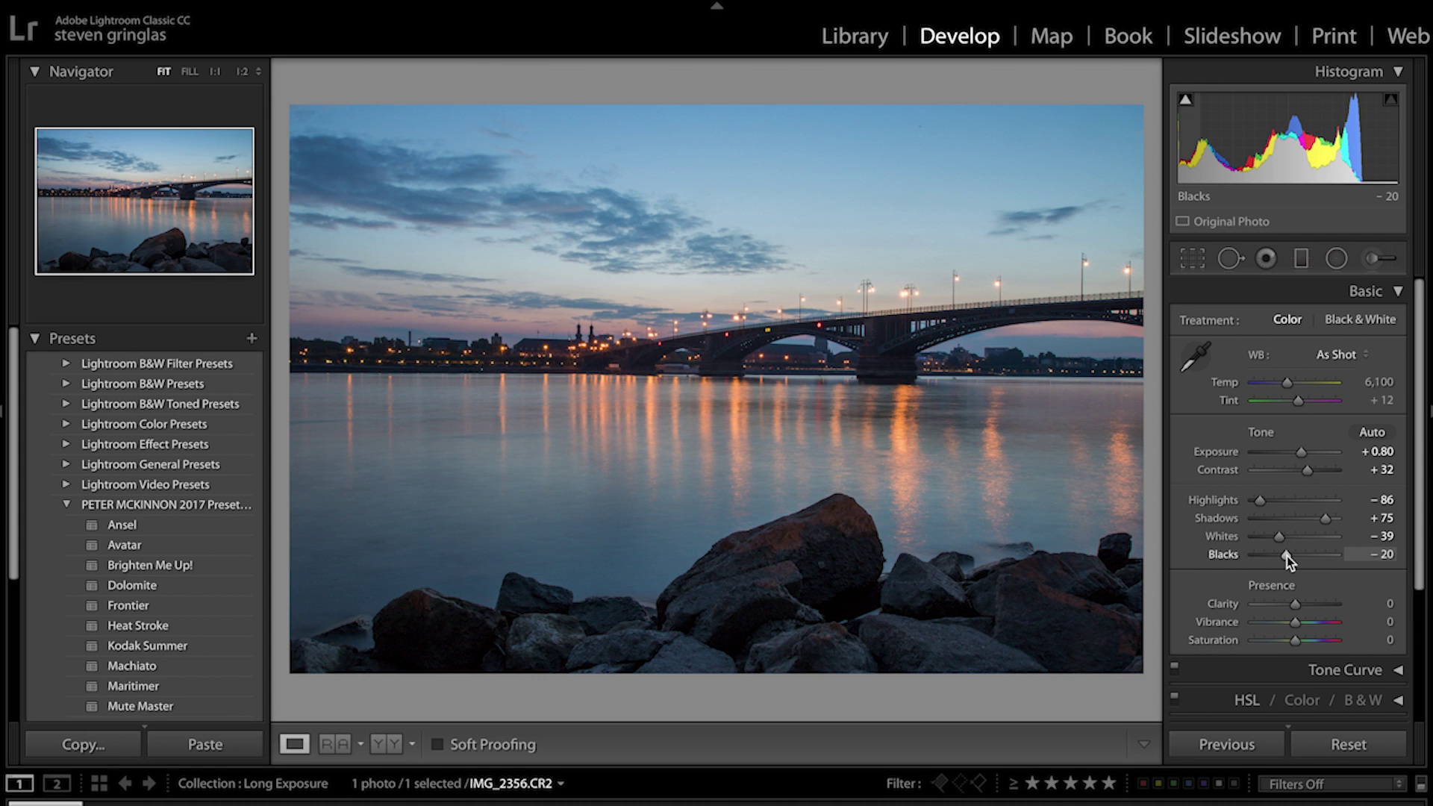
- Set Clarity to +48, Vibrance to +16 and Saturation to +9, and compare the photo with its original version
{"action": "scroll", "coordinate": [1287, 557], "scroll_direction": "down", "scroll_amount": 2}
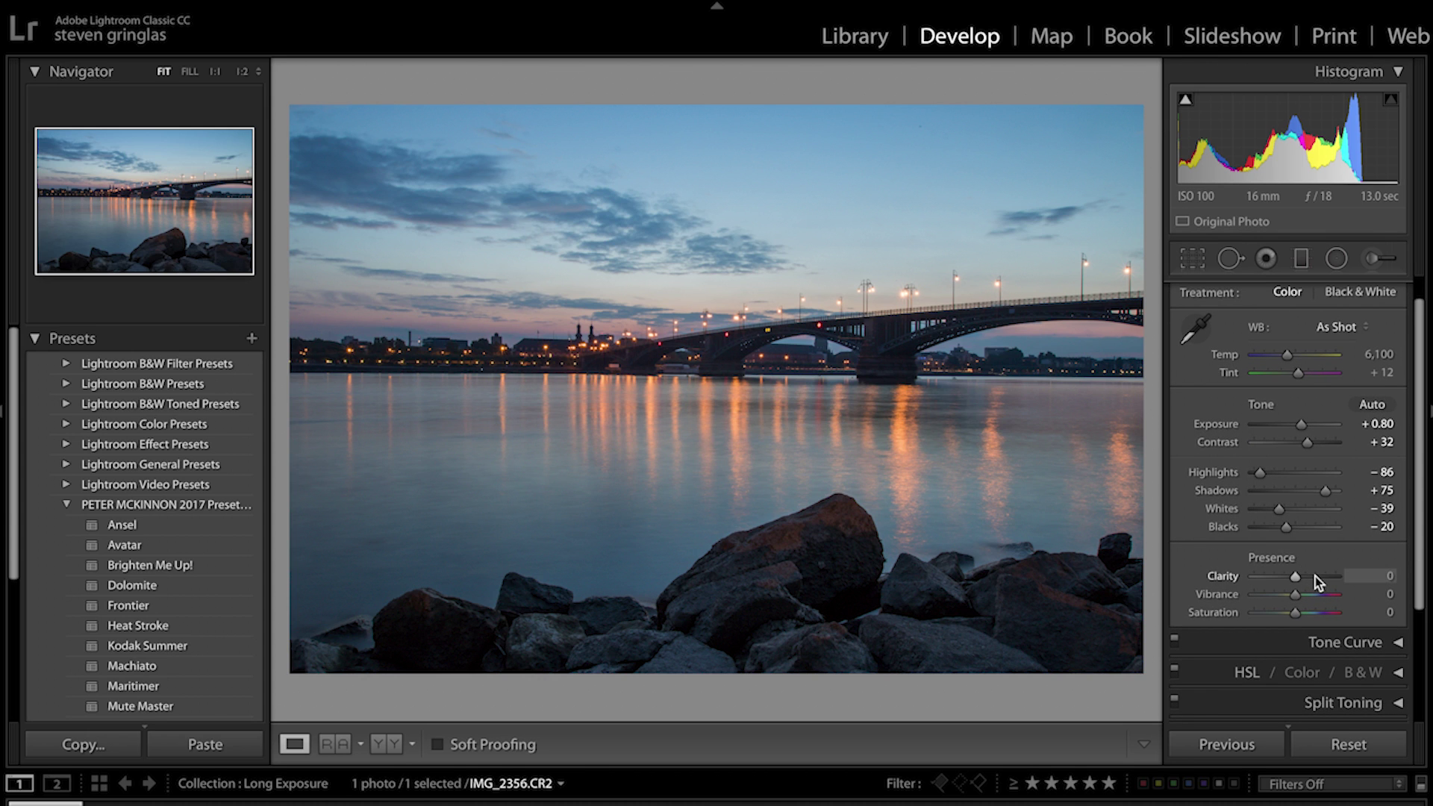
{"action": "left_click", "coordinate": [1315, 576]}
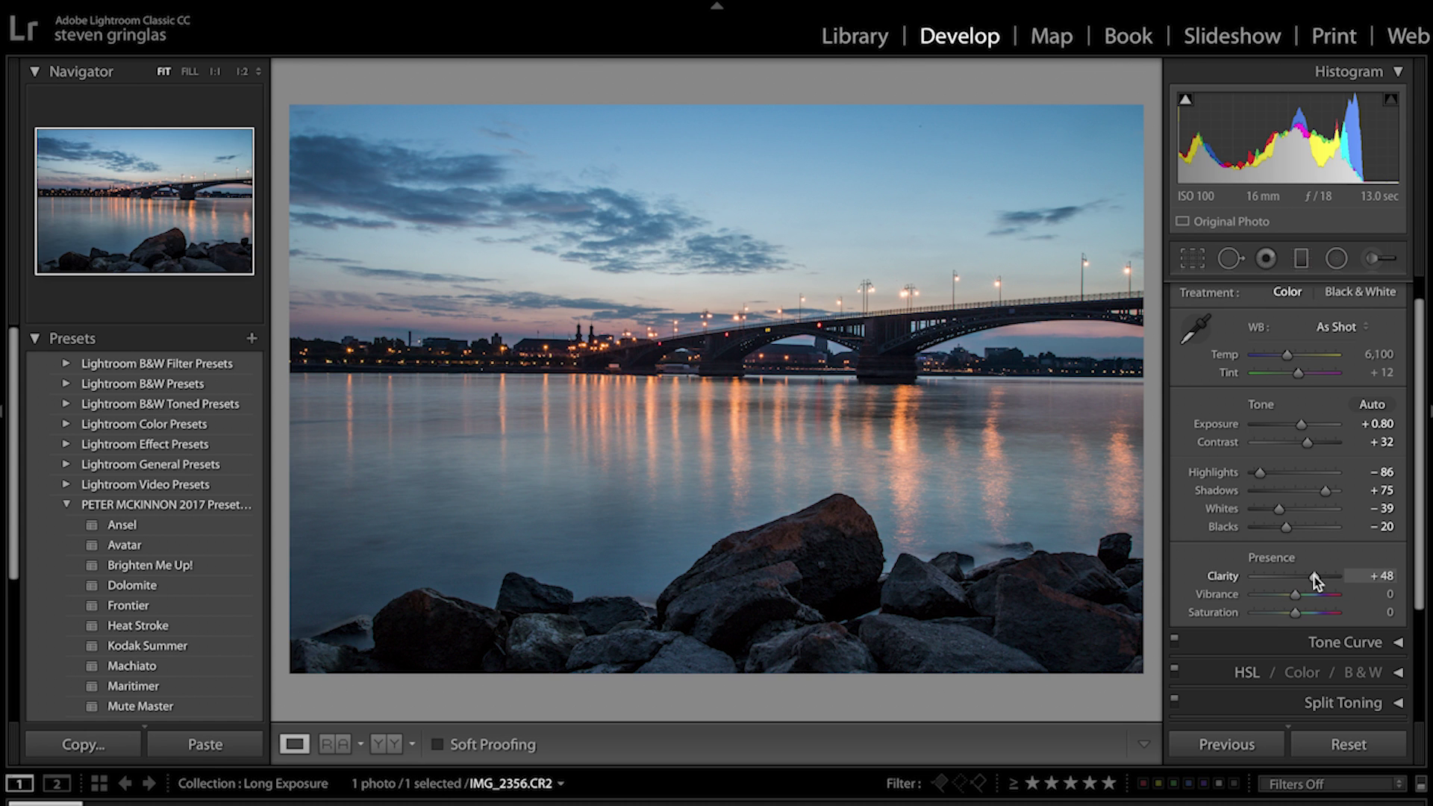
{"action": "left_click", "coordinate": [1302, 596]}
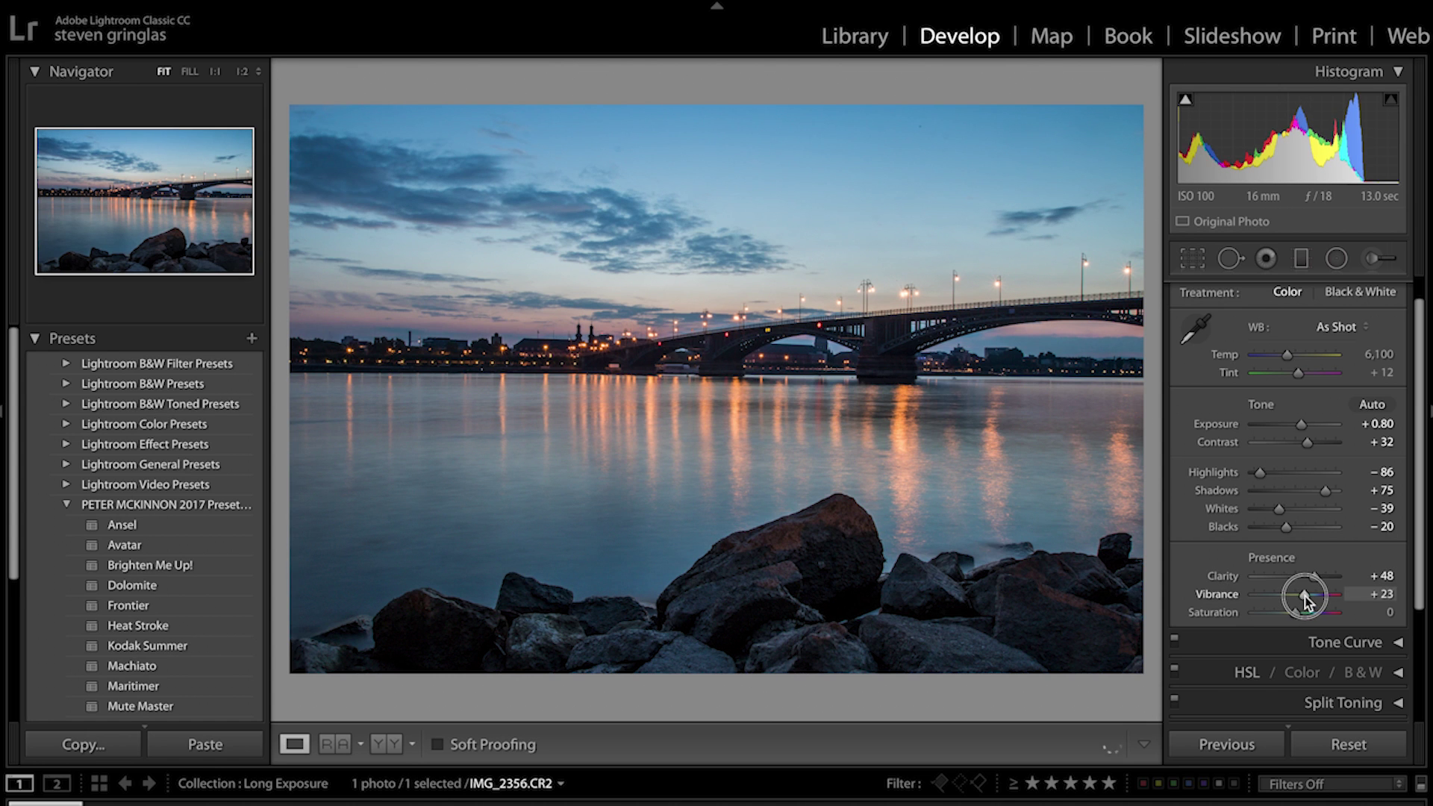
{"action": "mouse_move", "coordinate": [1303, 597]}
{"action": "left_mouse_down"}
{"action": "mouse_move", "coordinate": [1305, 614]}
{"action": "mouse_move", "coordinate": [1304, 598]}
{"action": "left_mouse_up"}
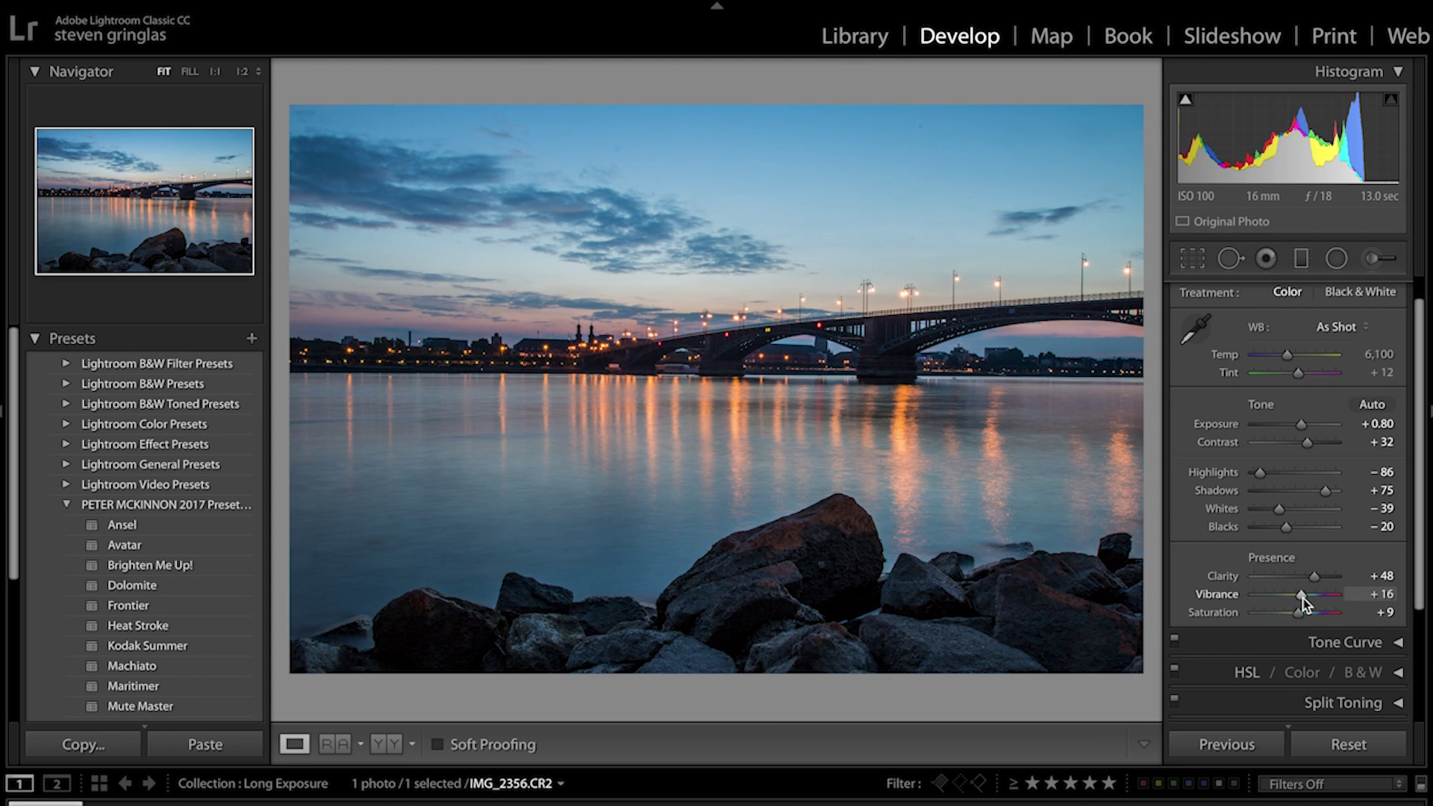
{"action": "scroll", "coordinate": [1304, 598], "scroll_direction": "up", "scroll_amount": 2}
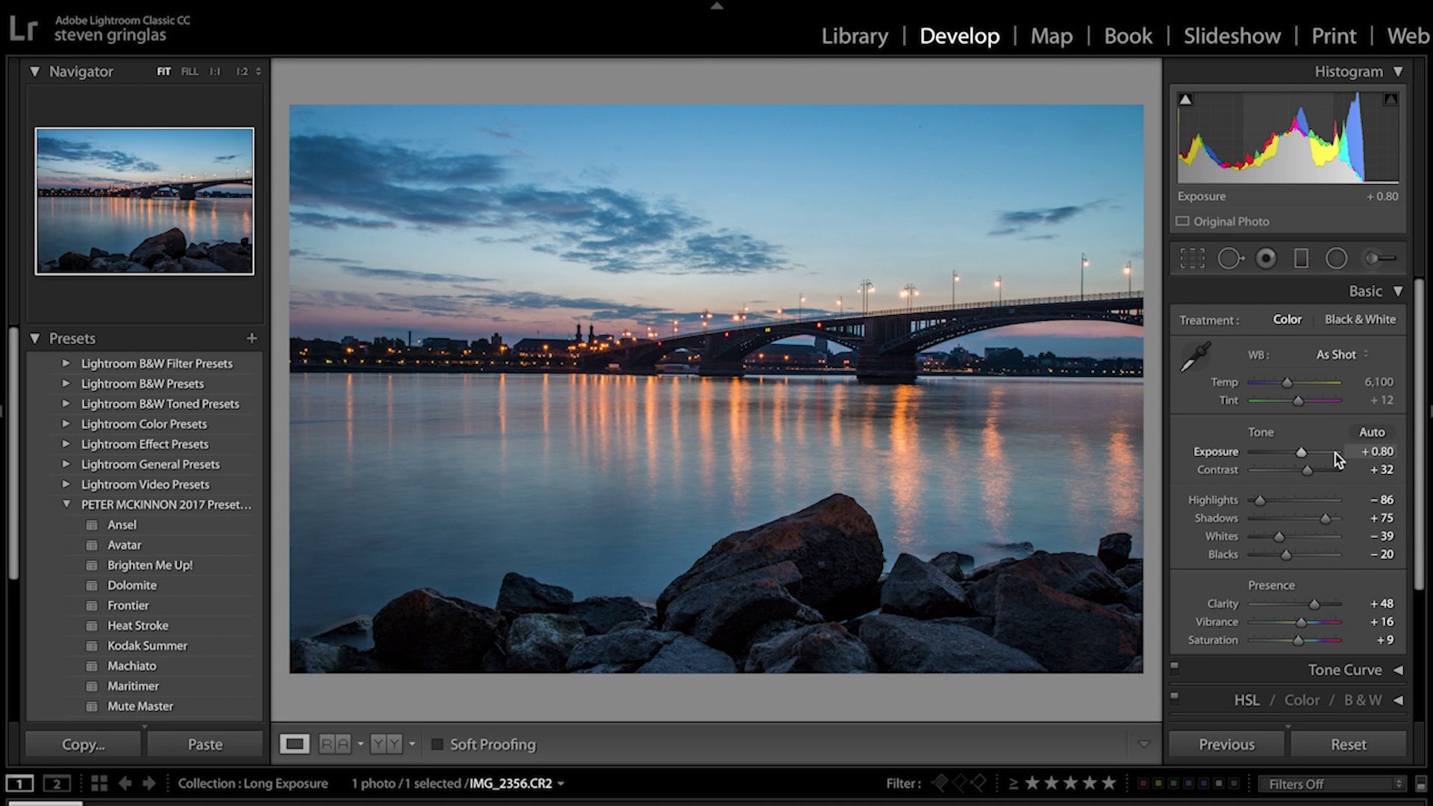
{"action": "key", "text": "backslash"}
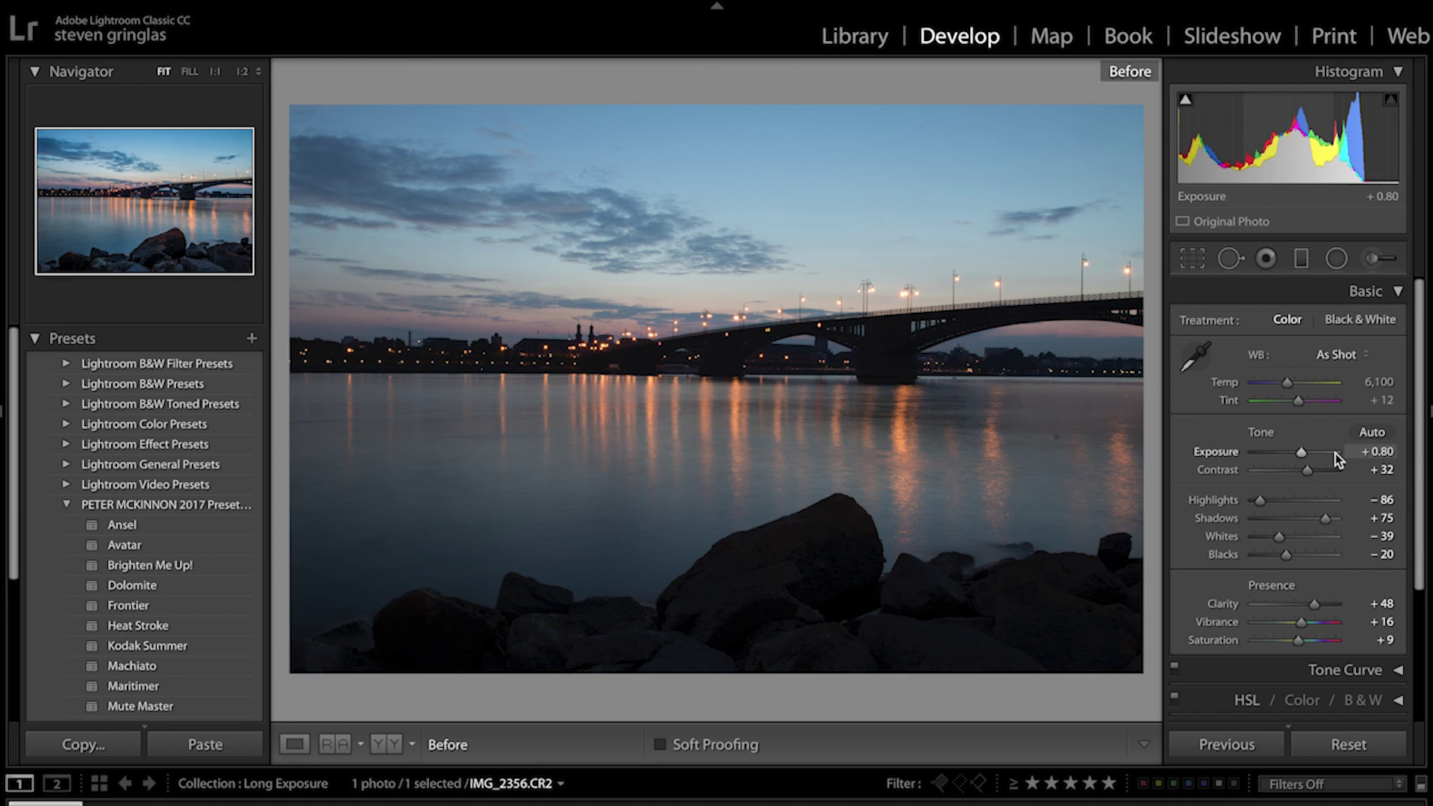
{"action": "key", "text": "backslash"}
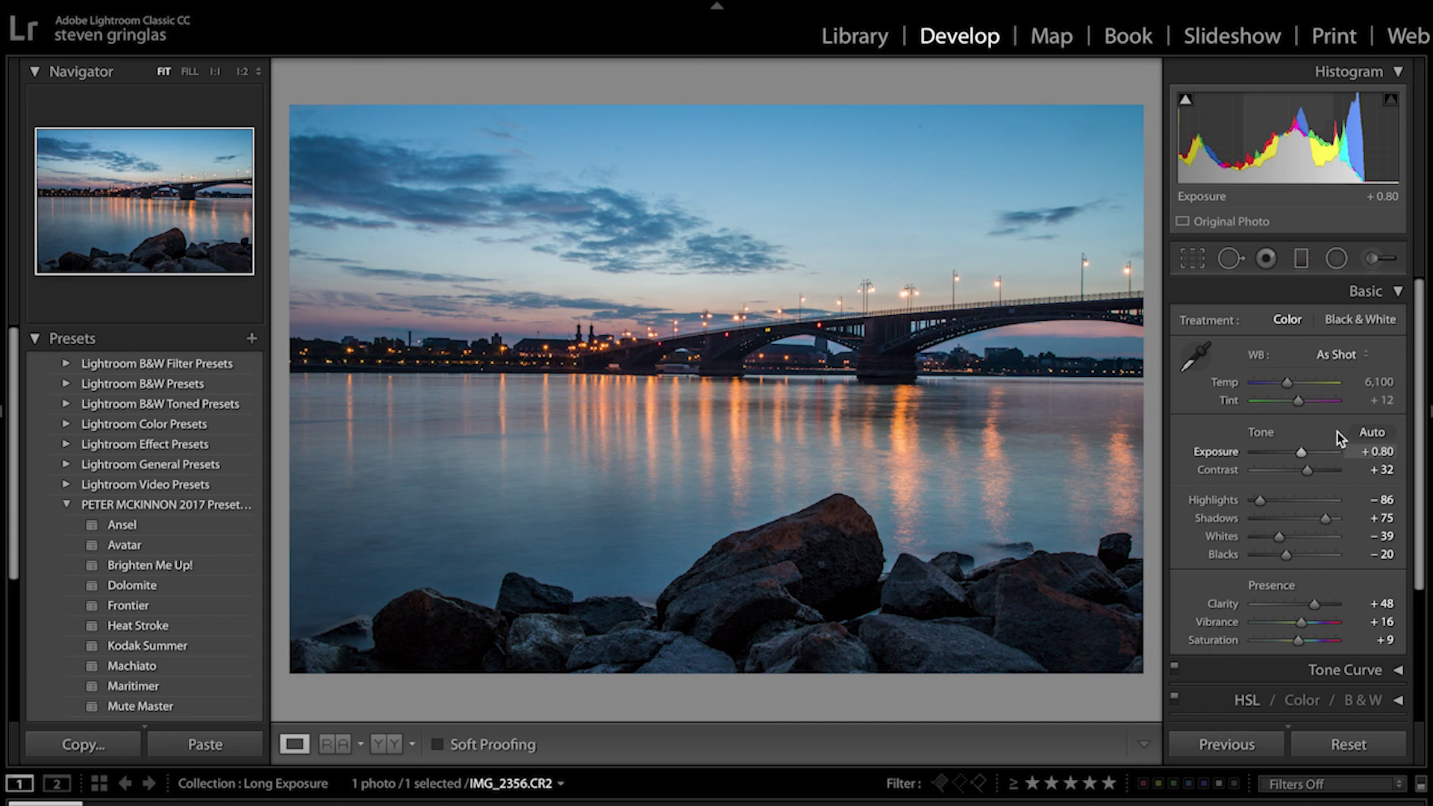
- Add midtone, shadow and highlight points to the RGB tone curve
{"action": "left_click", "coordinate": [1364, 289]}
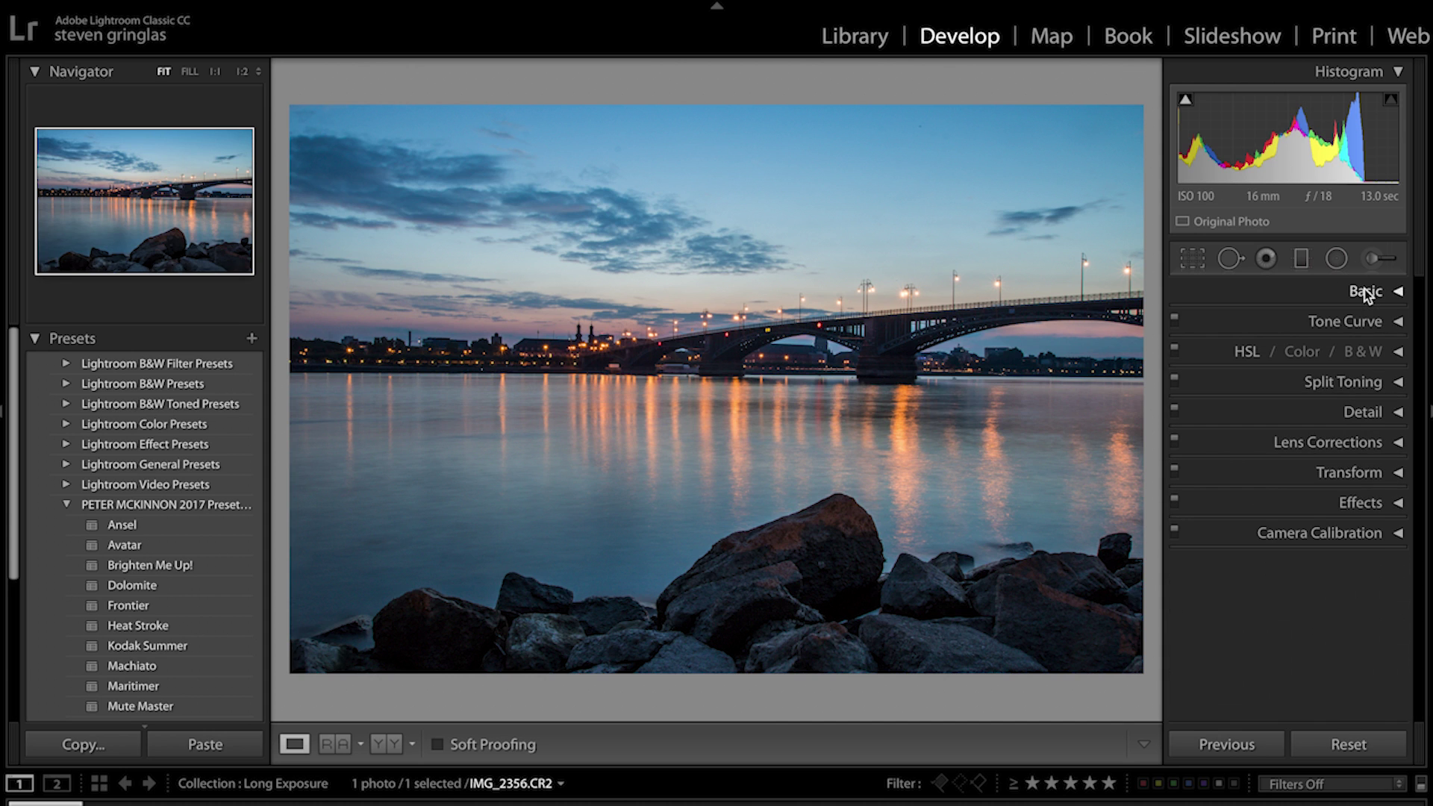
{"action": "left_click", "coordinate": [1361, 324]}
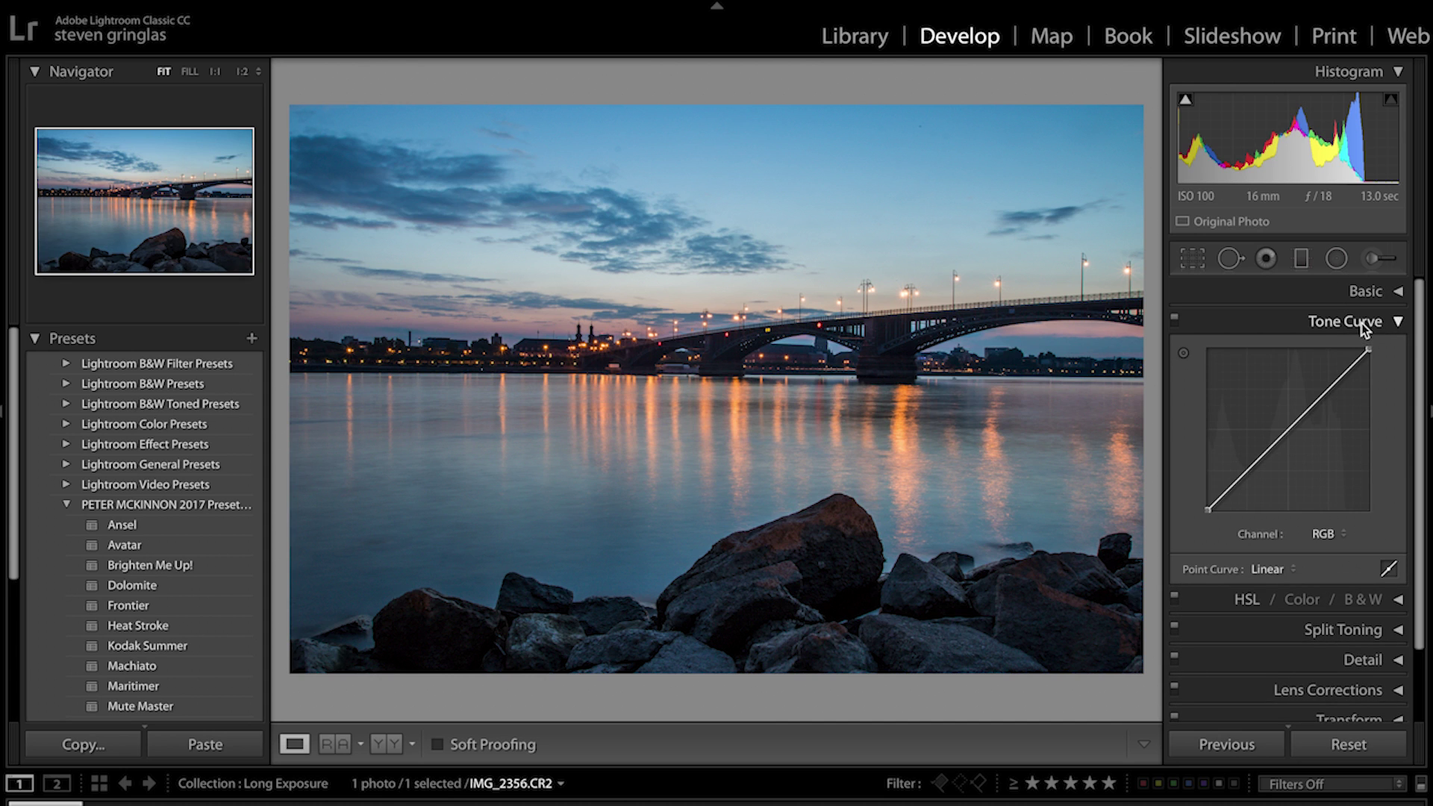
{"action": "left_click", "coordinate": [1289, 430]}
{"action": "left_click", "coordinate": [1246, 473]}
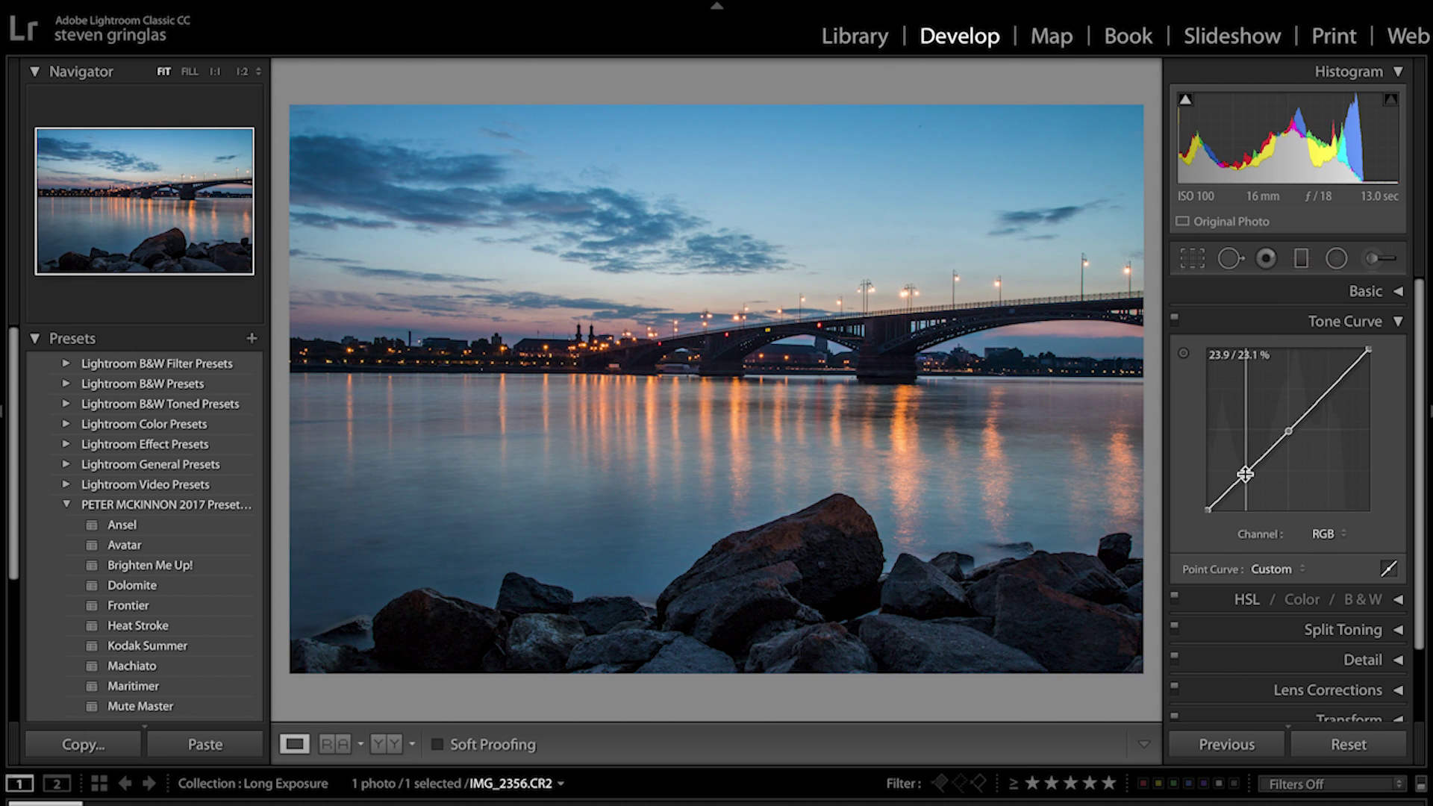
{"action": "left_click", "coordinate": [1334, 390]}
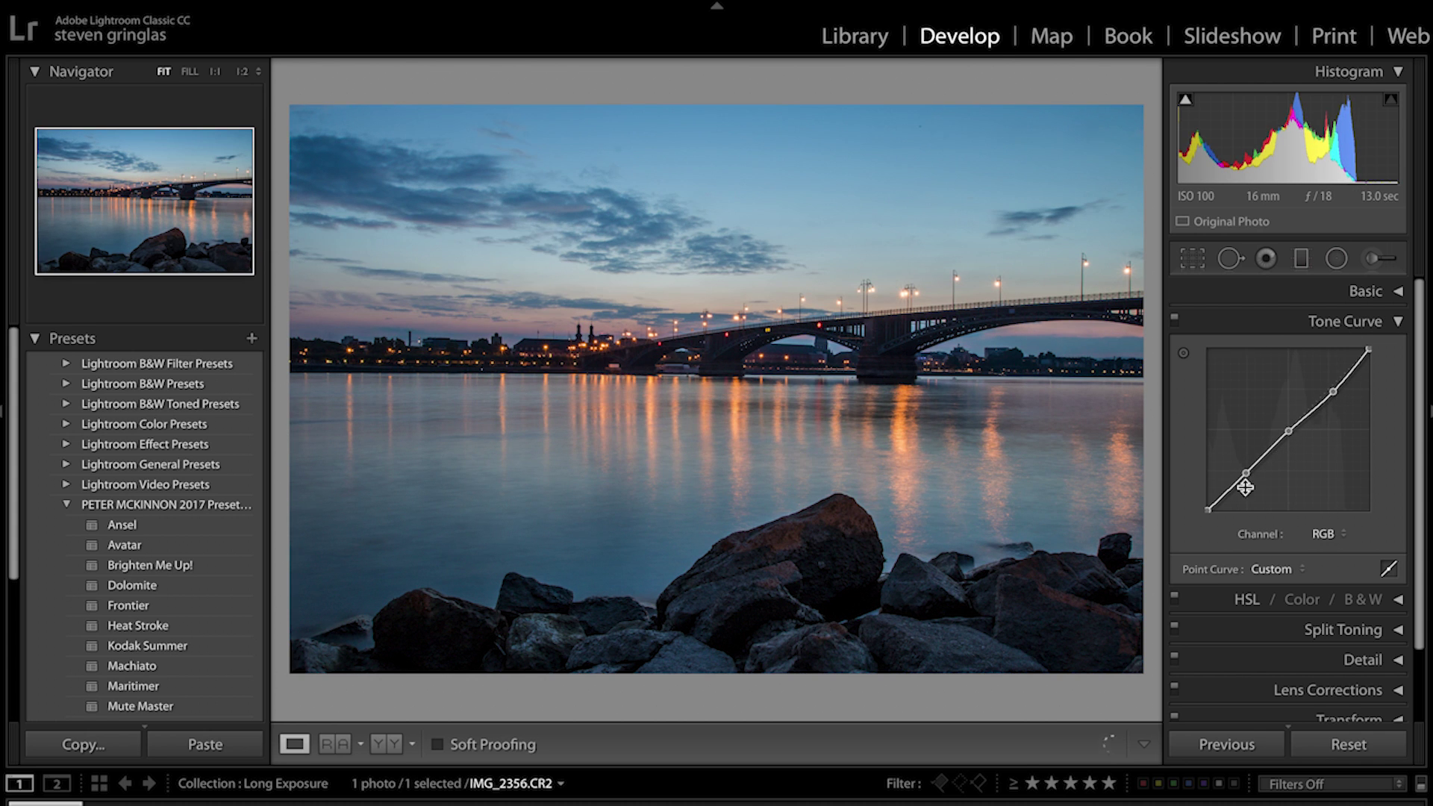
- Fade the RGB tone curve by raising its black end point slightly and lowering its white end point to about 94.9%
{"action": "left_click", "coordinate": [1209, 509]}
{"action": "left_click_drag", "start_coordinate": [1208, 510], "coordinate": [1208, 503]}
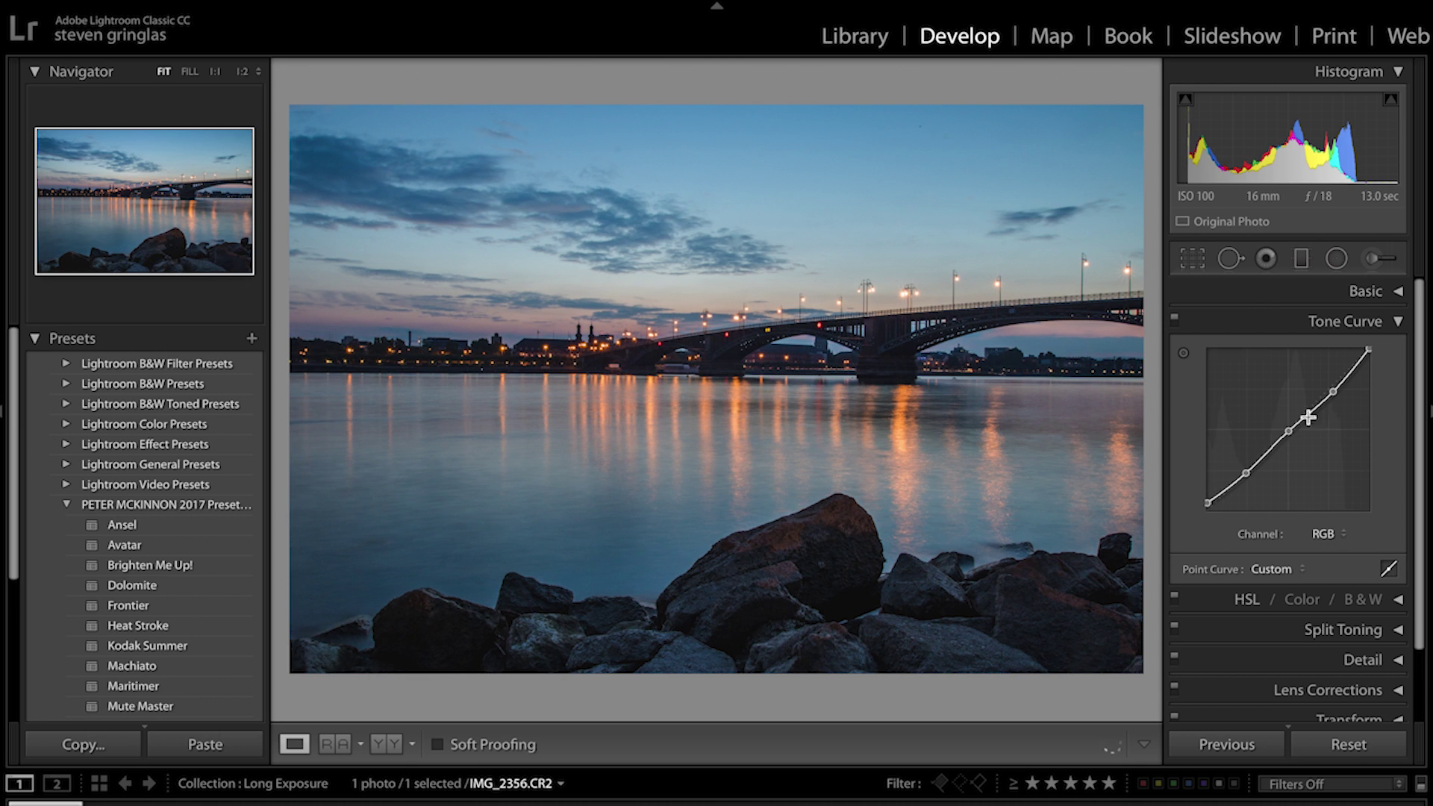
{"action": "left_click_drag", "start_coordinate": [1370, 352], "coordinate": [1369, 357]}
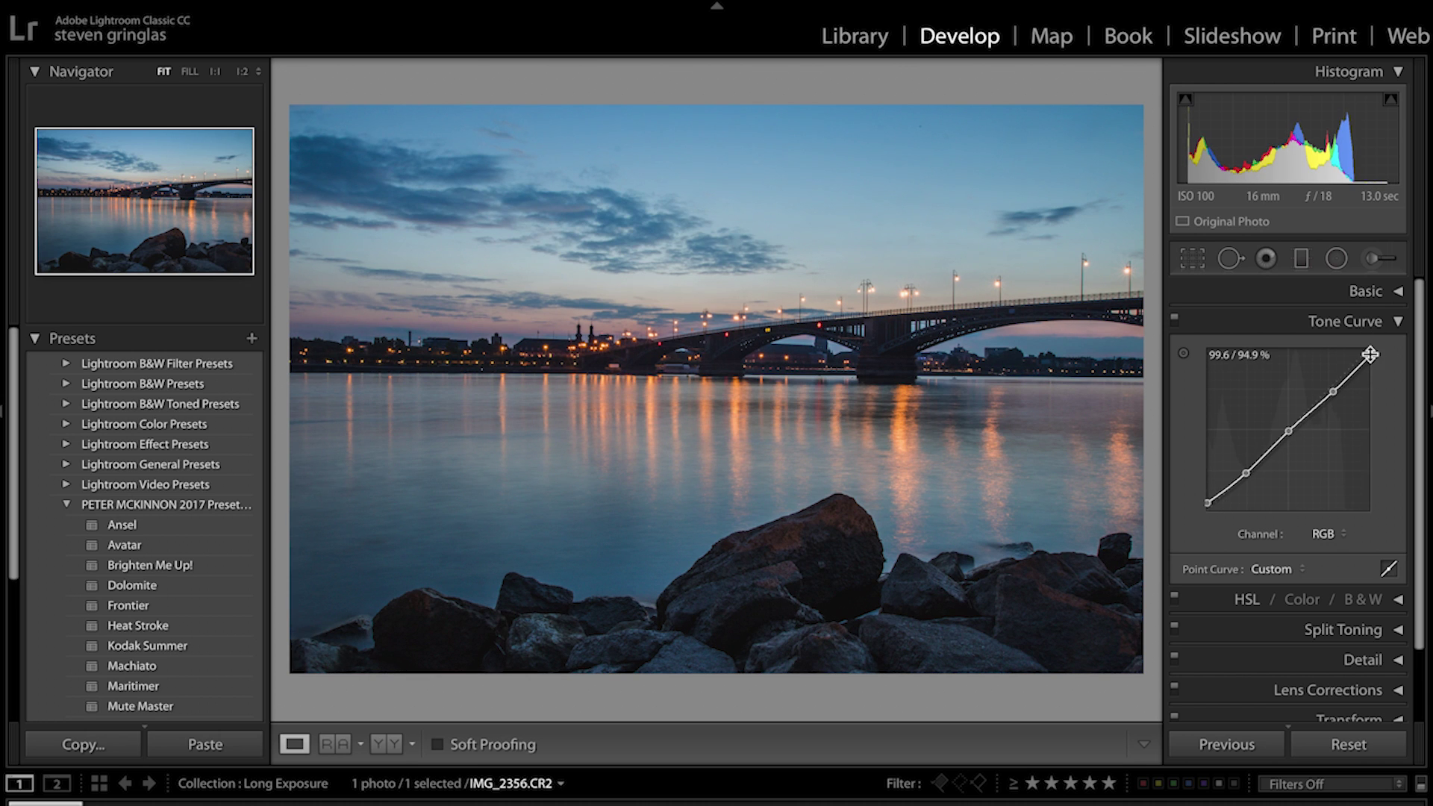
- Shape the RGB curve into an S with the shadow point at about 25.1 / 18.8% and highlights raised, and compare it switched off and on
{"action": "left_click_drag", "start_coordinate": [1250, 475], "coordinate": [1253, 473]}
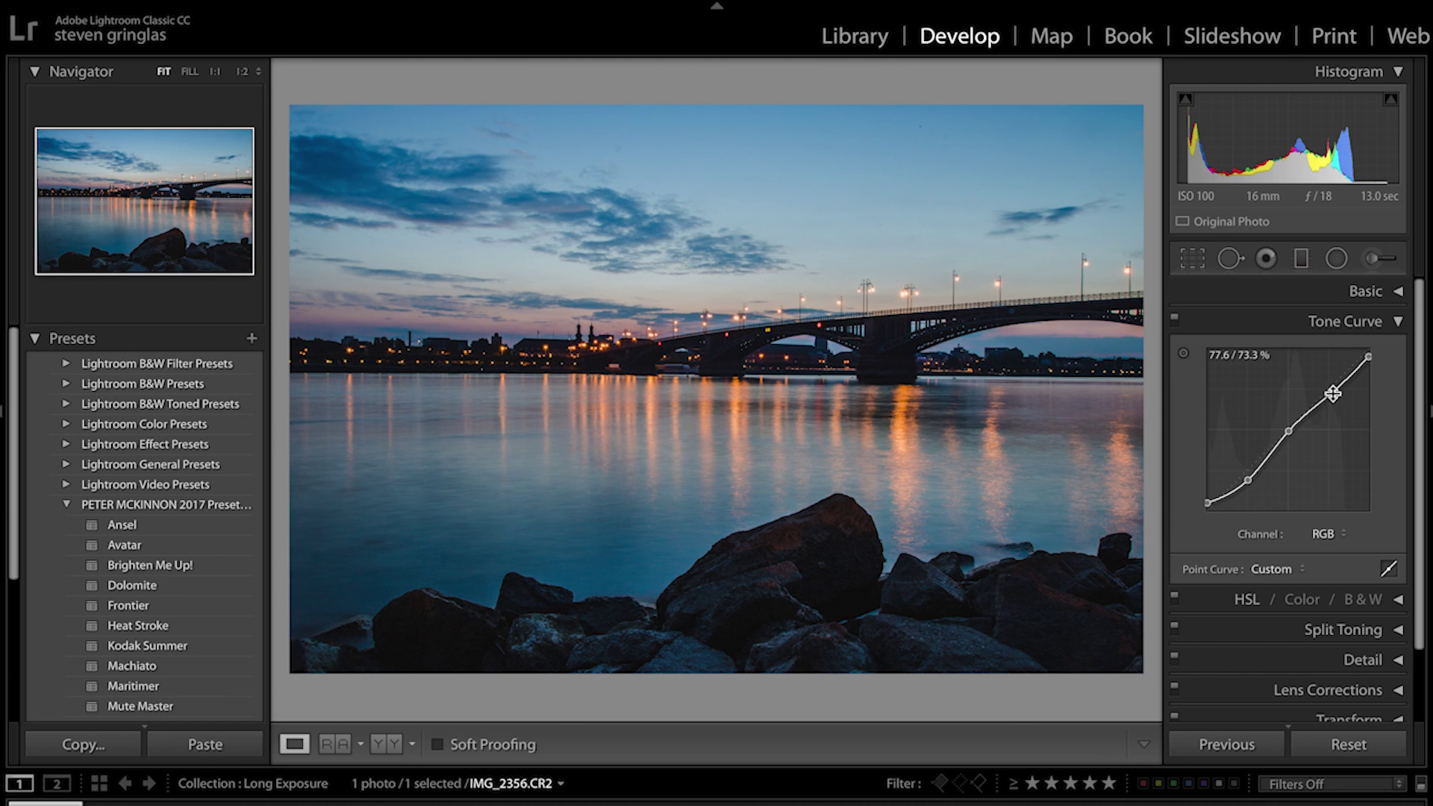
{"action": "left_click_drag", "start_coordinate": [1333, 392], "coordinate": [1331, 391]}
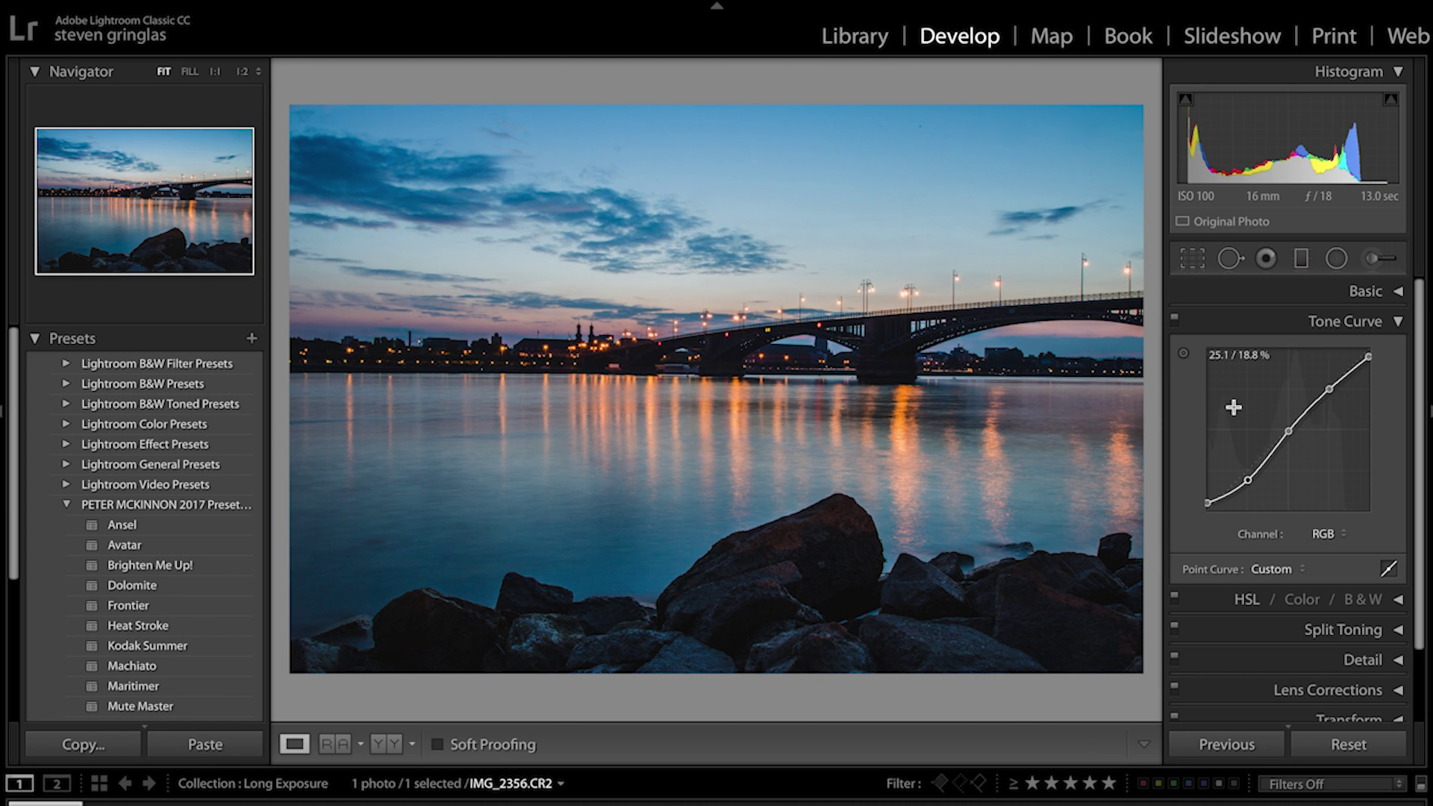
{"action": "left_click", "coordinate": [1177, 320]}
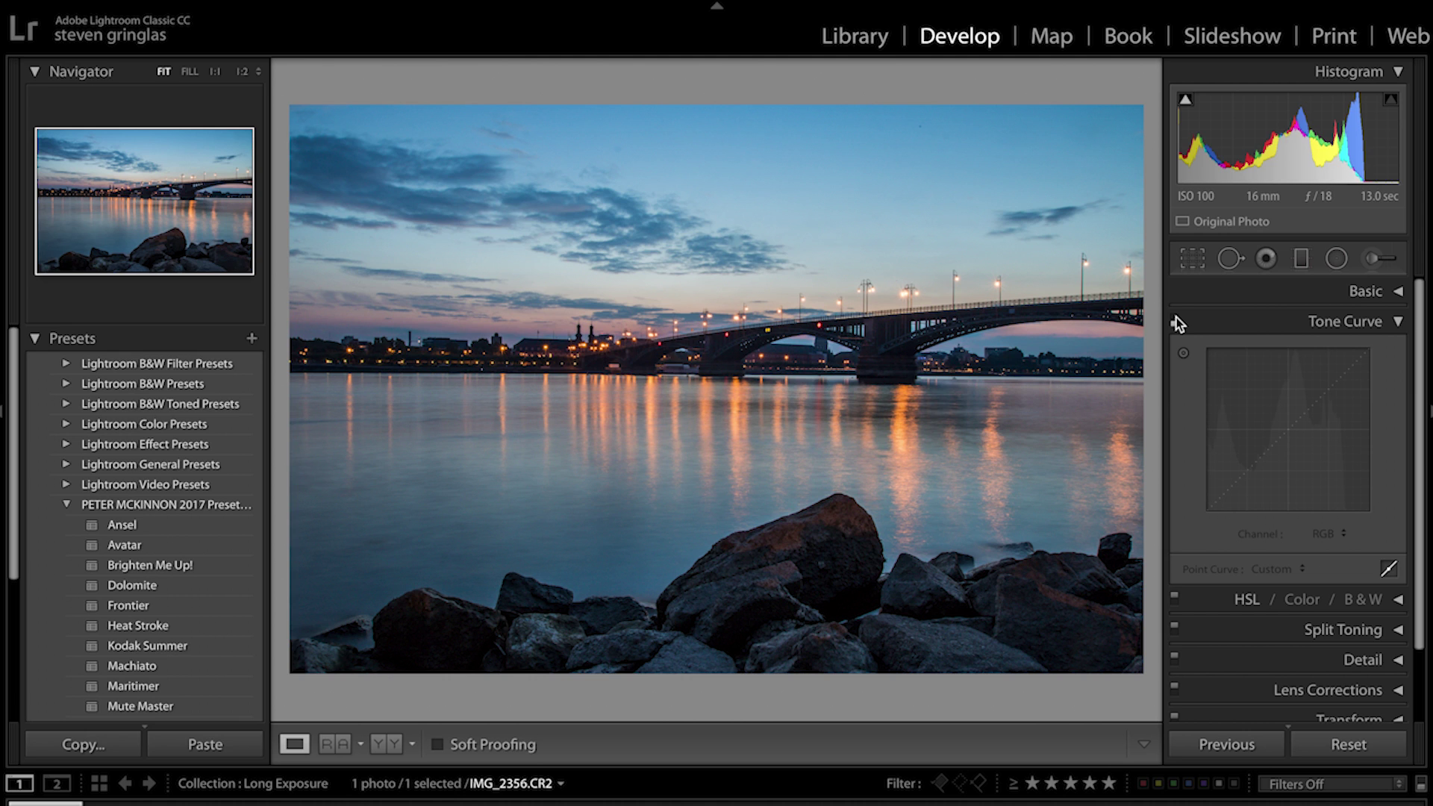
{"action": "left_click", "coordinate": [1177, 318]}
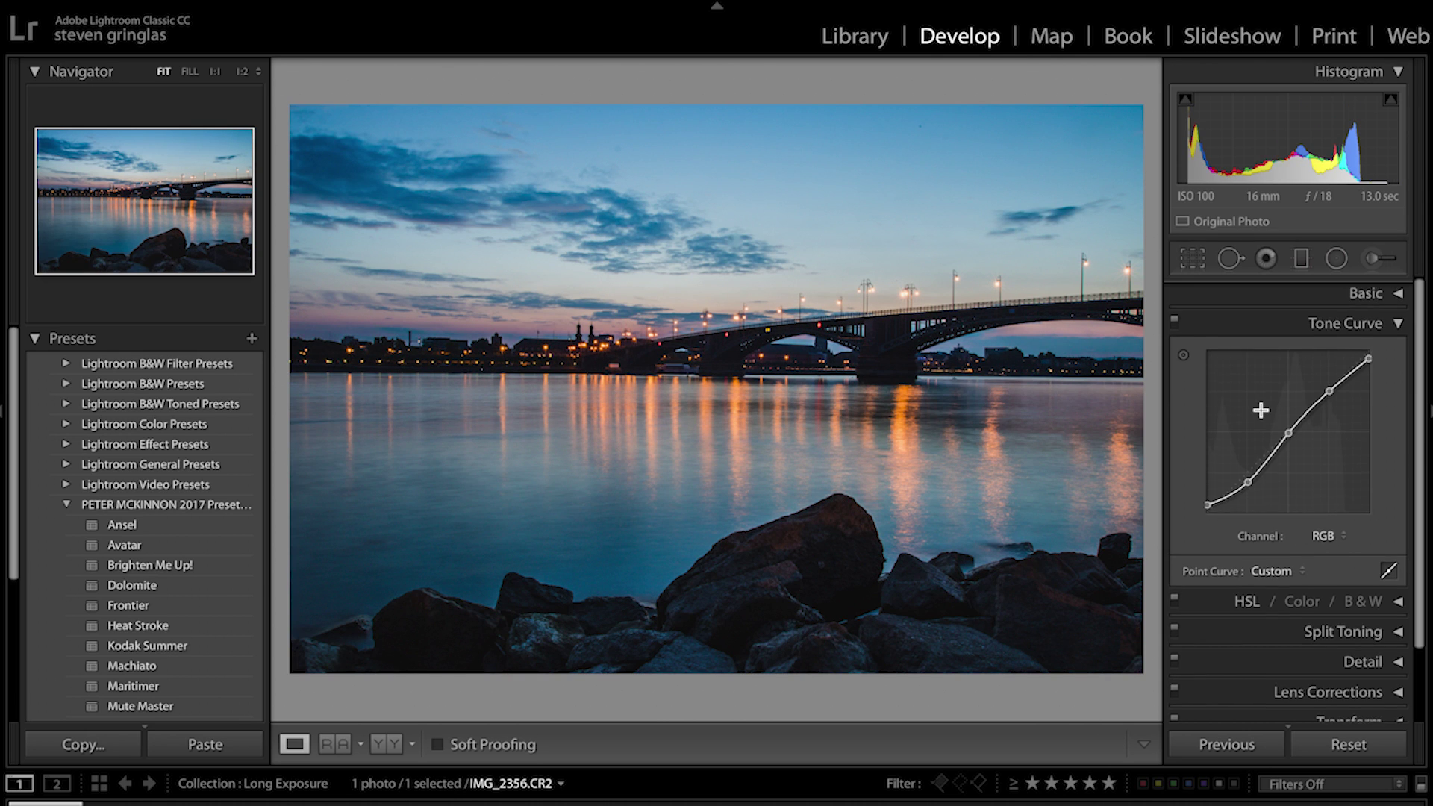
- Raise Shadows to +84 in the Basic adjustments and return to the tone curve
{"action": "left_click", "coordinate": [1376, 293]}
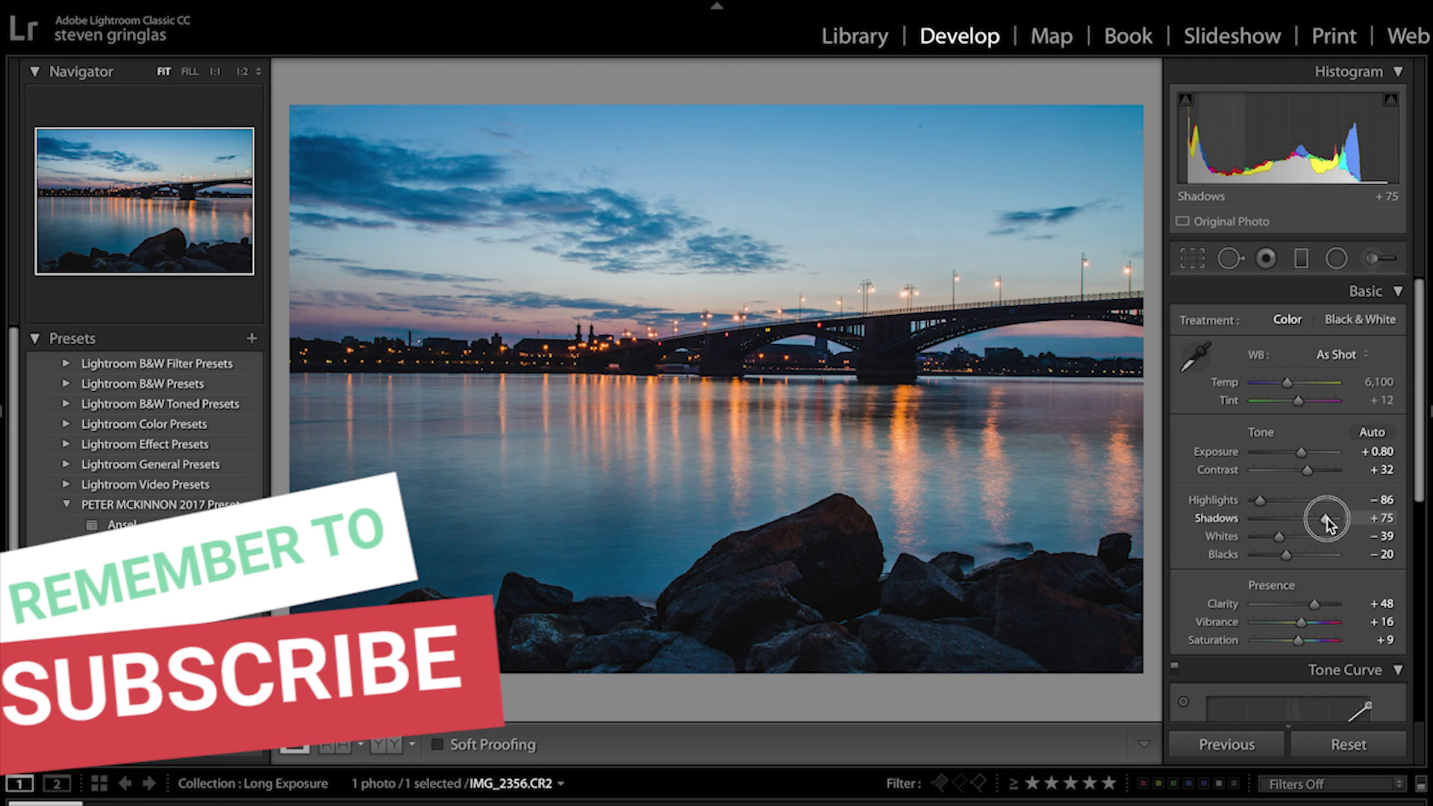
{"action": "left_click_drag", "start_coordinate": [1327, 518], "coordinate": [1330, 518]}
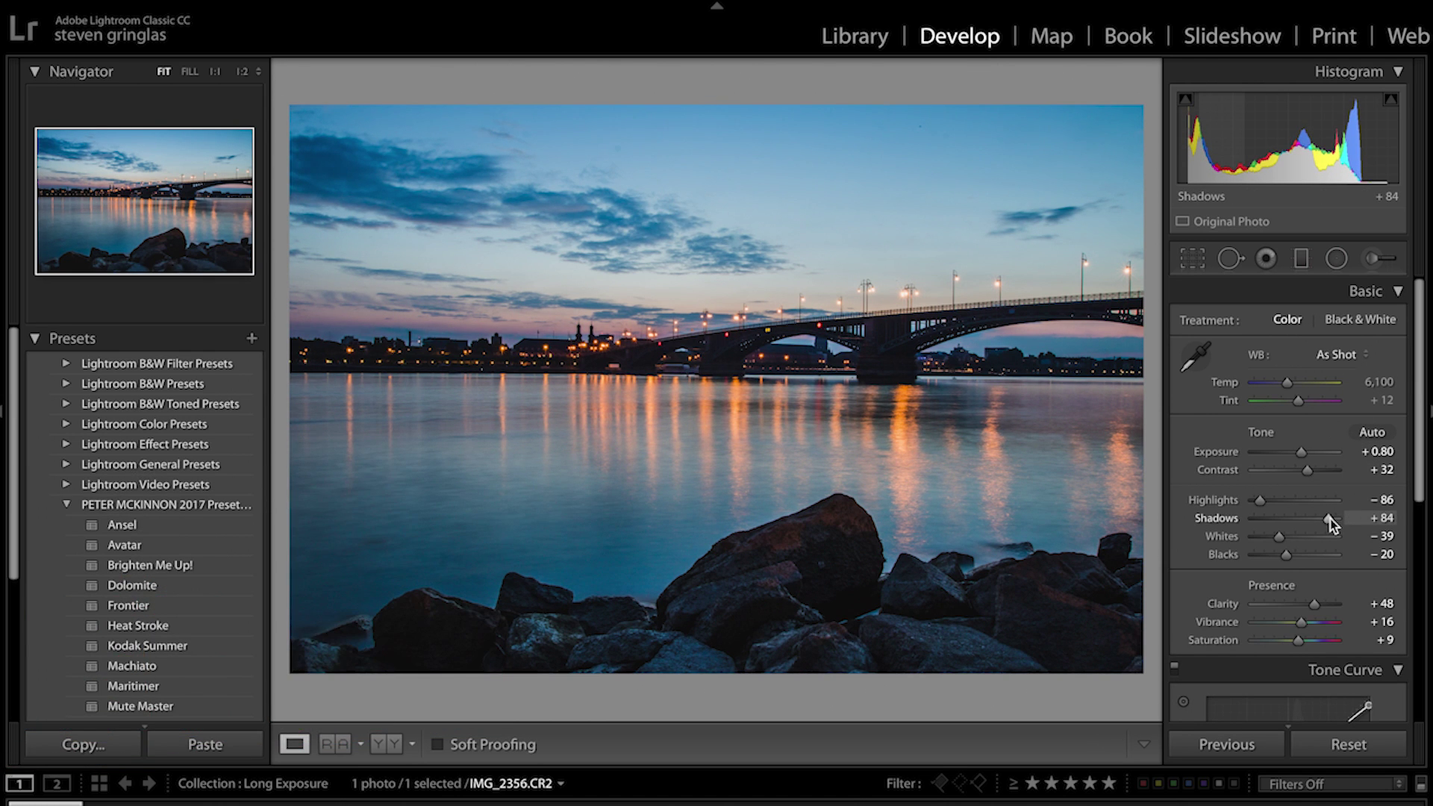
{"action": "left_click", "coordinate": [1366, 292]}
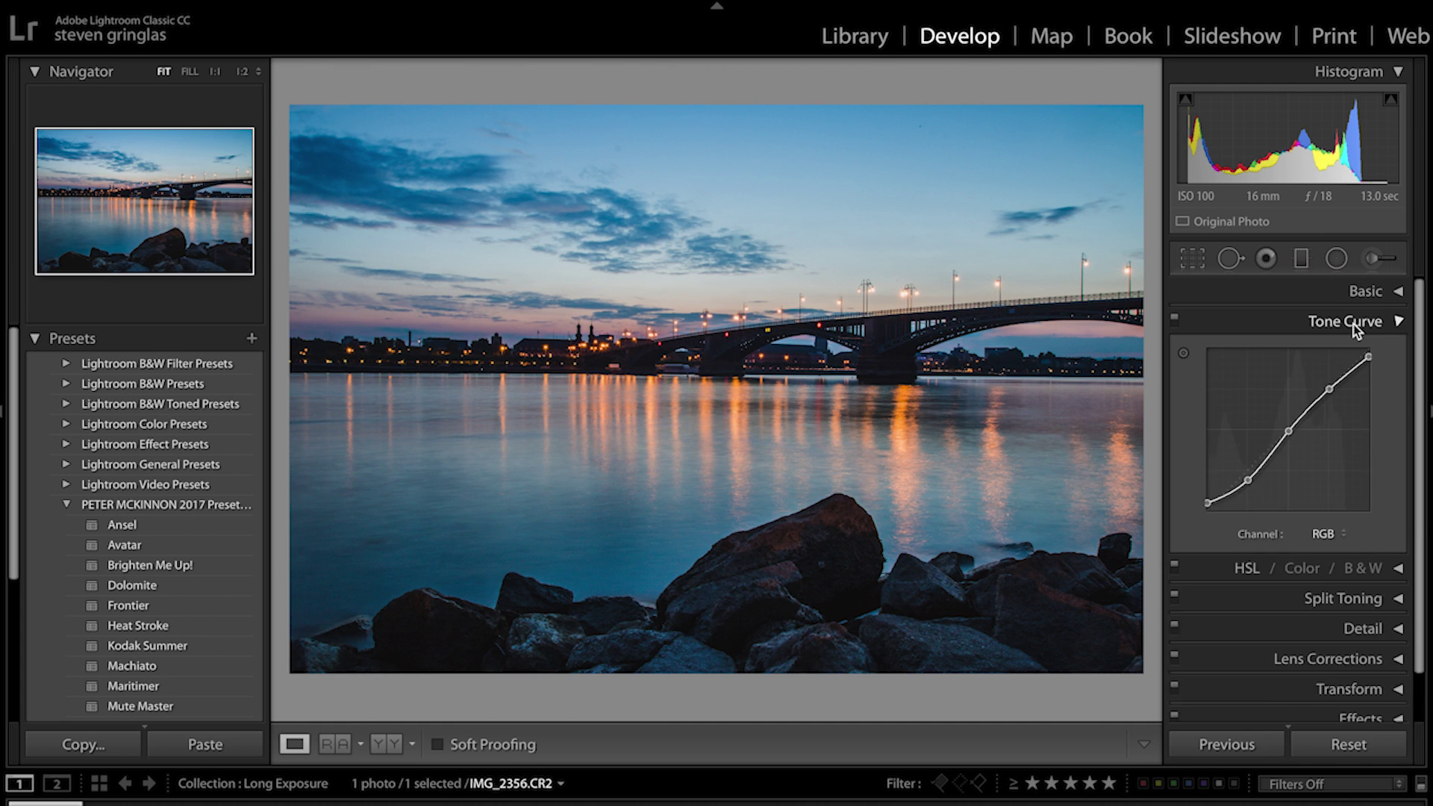
- In the HSL adjustments, set the hue of Red to +38 and Orange to -22
{"action": "left_click", "coordinate": [1354, 324]}
{"action": "left_click", "coordinate": [1207, 352]}
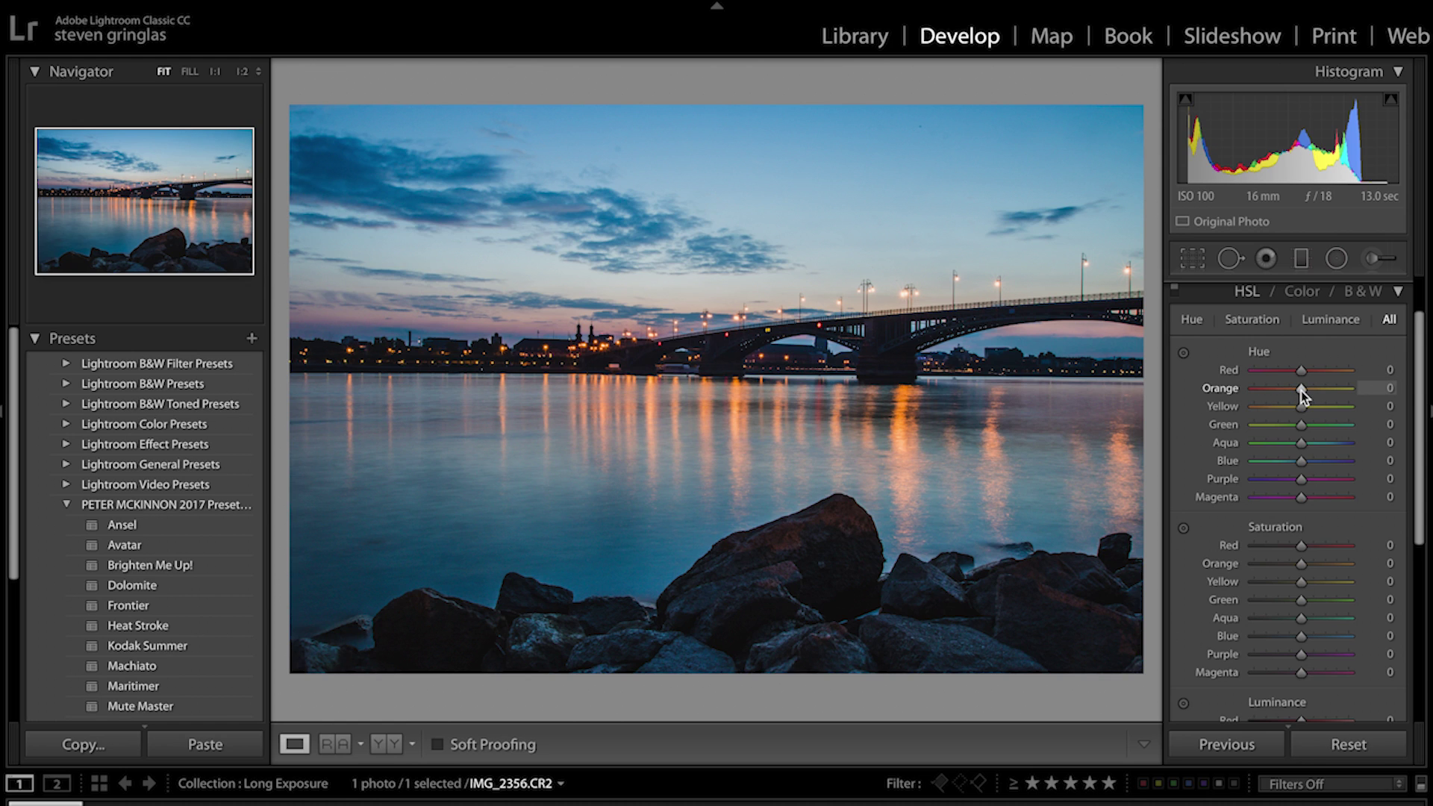
{"action": "left_click_drag", "start_coordinate": [1302, 394], "coordinate": [1292, 388]}
{"action": "left_click", "coordinate": [1318, 372]}
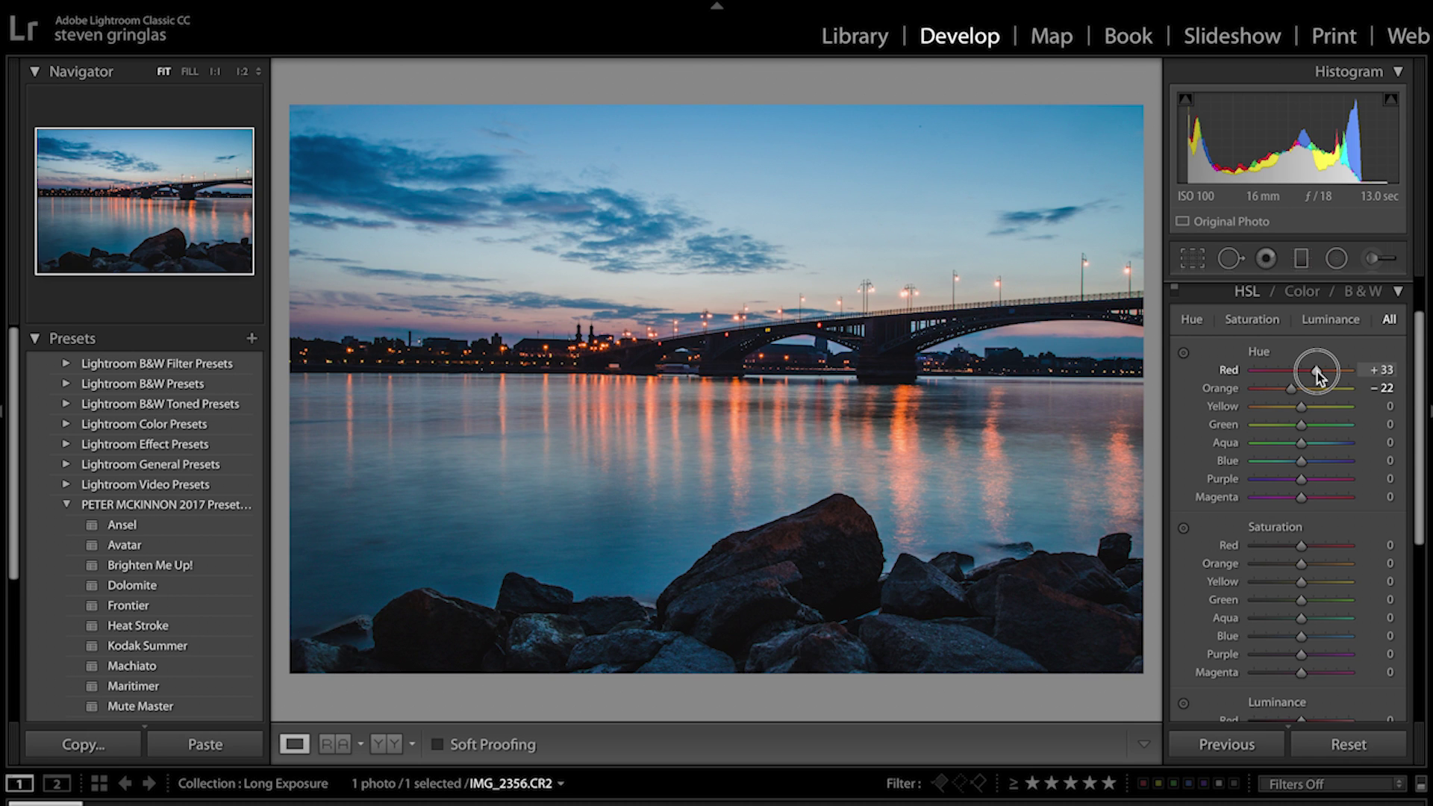
{"action": "left_click_drag", "start_coordinate": [1319, 371], "coordinate": [1321, 374]}
{"action": "left_click_drag", "start_coordinate": [1301, 424], "coordinate": [1308, 423]}
{"action": "left_click_drag", "start_coordinate": [1409, 431], "coordinate": [1302, 433]}
{"action": "double_click", "coordinate": [1302, 432]}
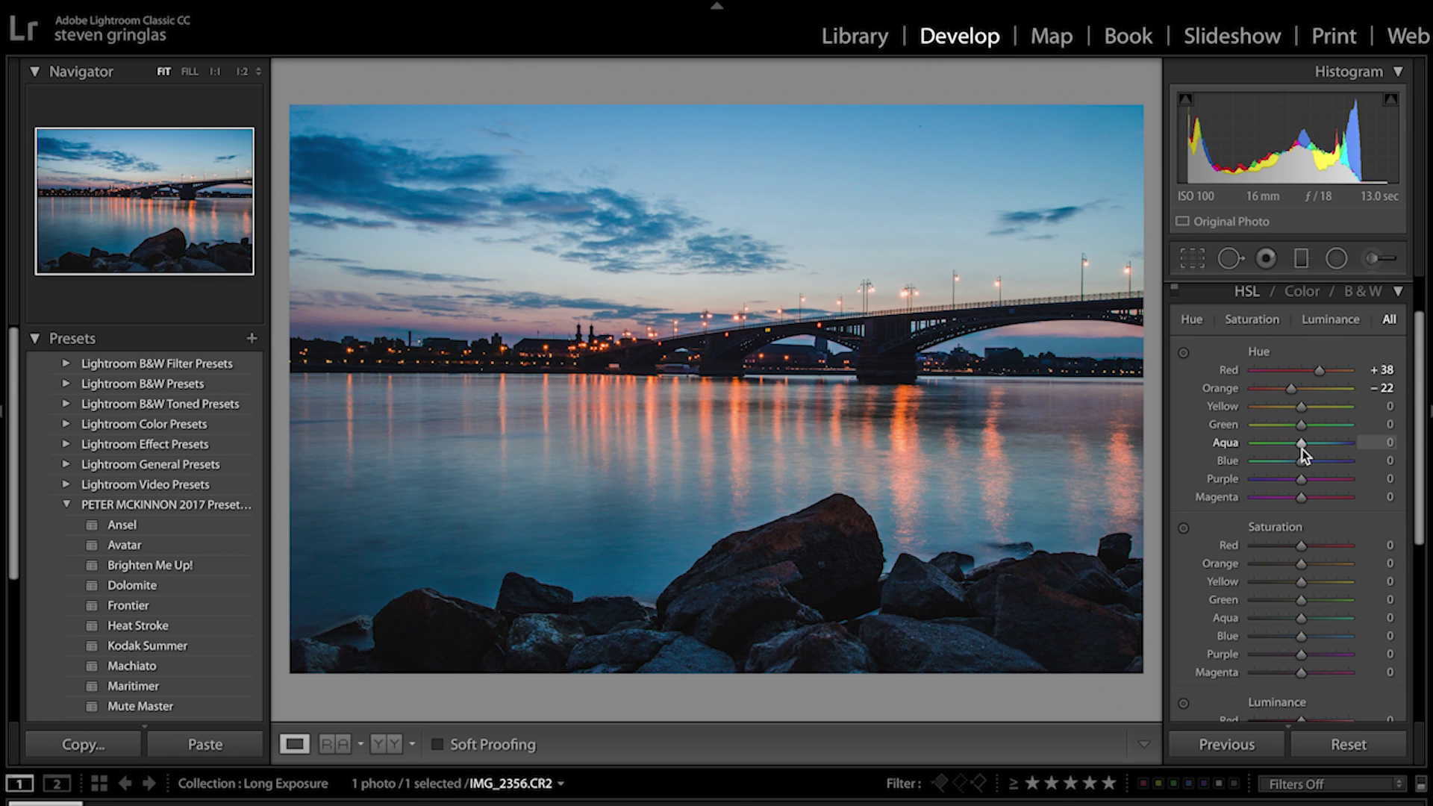
- Set the hues of Aqua to +22, Blue to -13, Purple to +19 and Magenta to -31, and compare HSL switched off and on
{"action": "mouse_move", "coordinate": [1302, 447]}
{"action": "left_mouse_down"}
{"action": "mouse_move", "coordinate": [1281, 451]}
{"action": "mouse_move", "coordinate": [1320, 452]}
{"action": "mouse_move", "coordinate": [1296, 465]}
{"action": "left_mouse_up"}
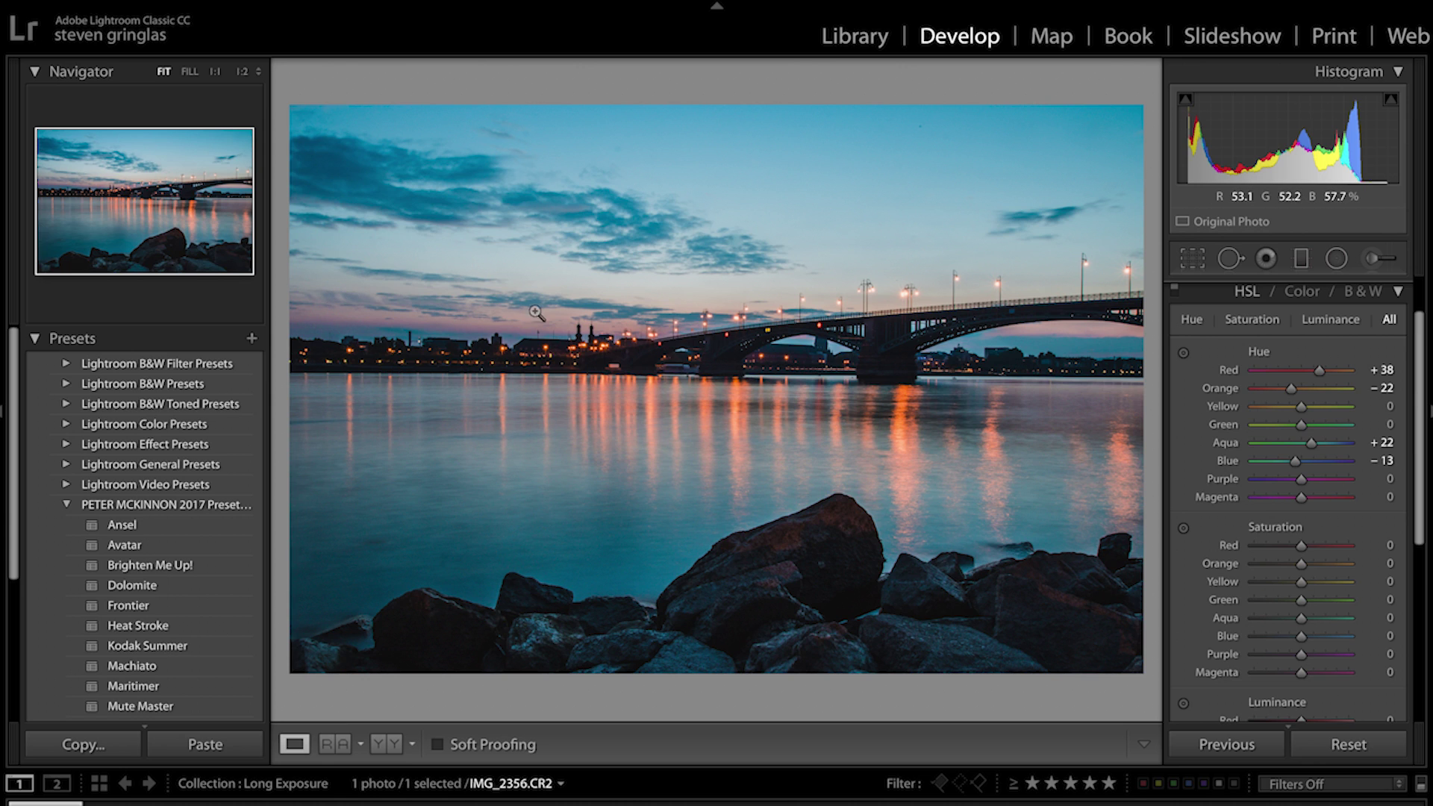
{"action": "left_click_drag", "start_coordinate": [1301, 481], "coordinate": [1286, 506]}
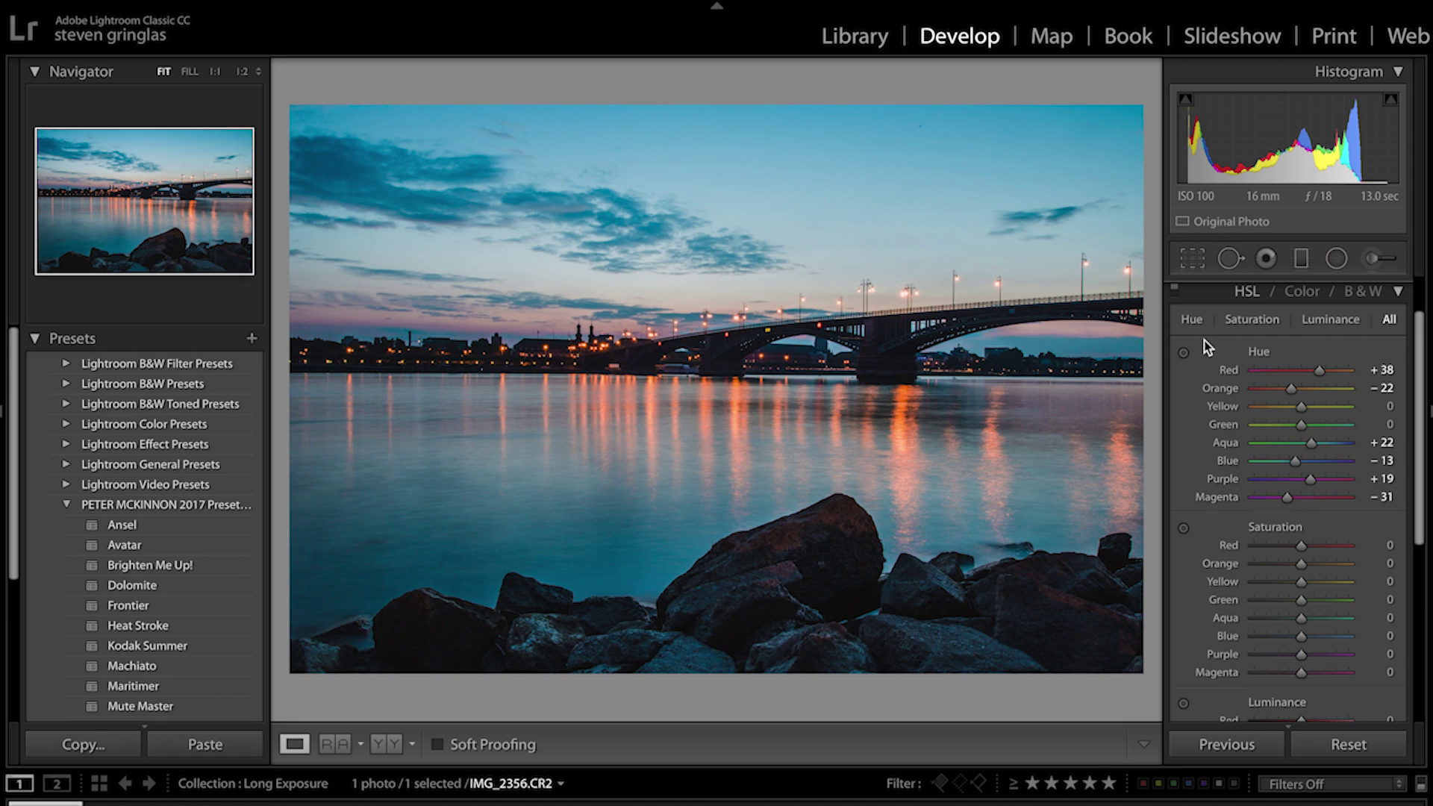
{"action": "left_click", "coordinate": [1175, 293]}
{"action": "left_click", "coordinate": [1177, 294]}
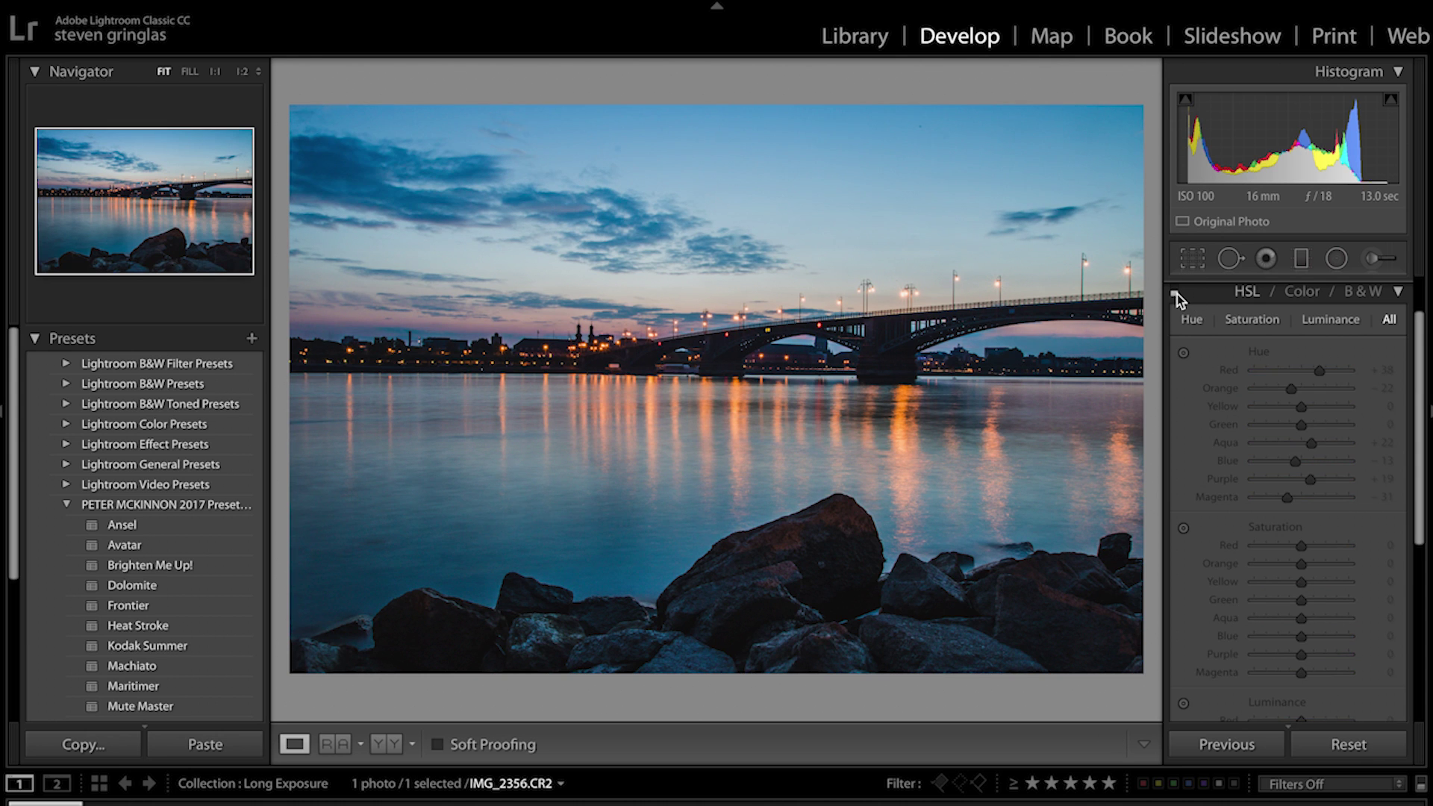
{"action": "left_click", "coordinate": [1177, 294]}
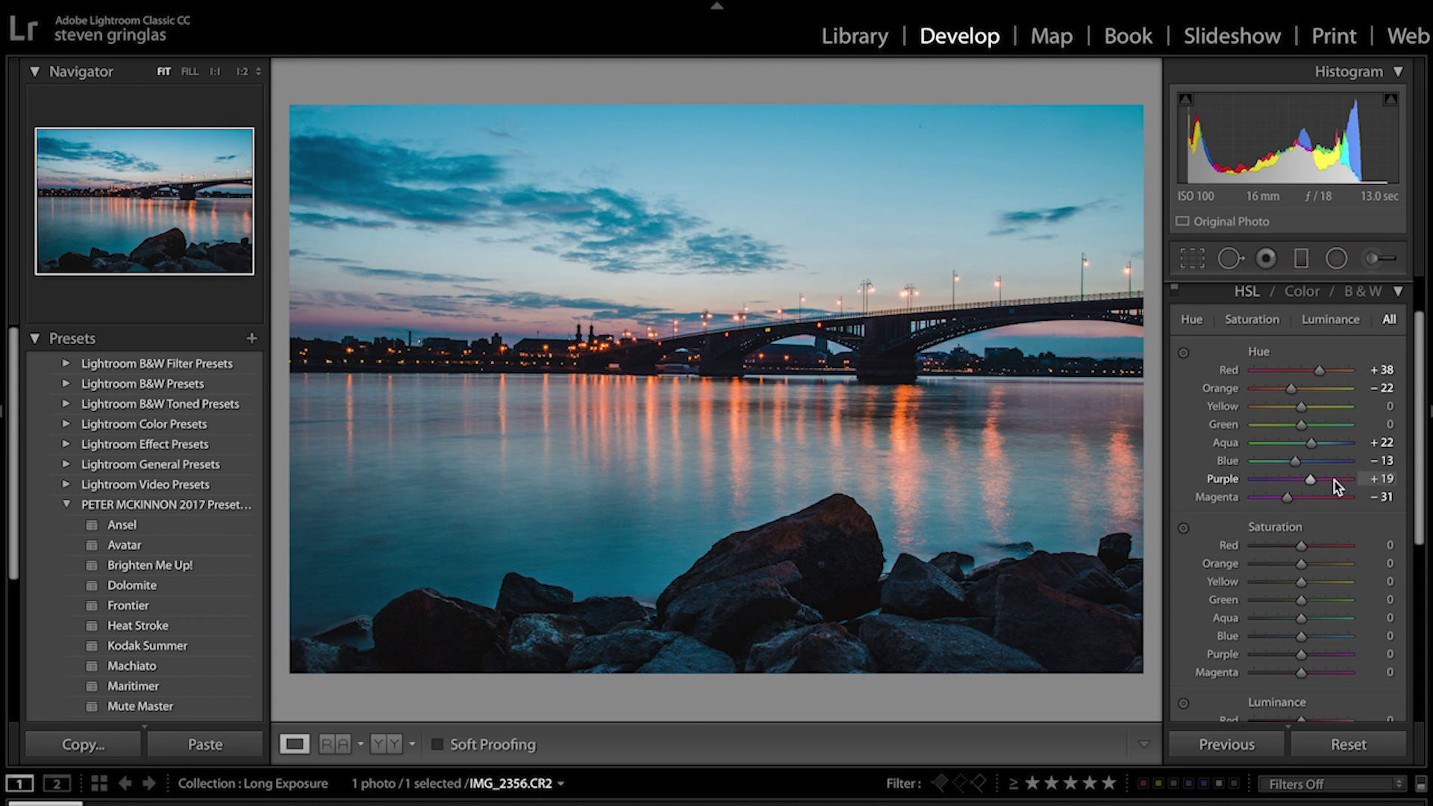
- Raise the saturation of Red to +39 and Orange to +14, and set the Orange hue to -4
{"action": "scroll", "coordinate": [1336, 486], "scroll_direction": "down", "scroll_amount": 2}
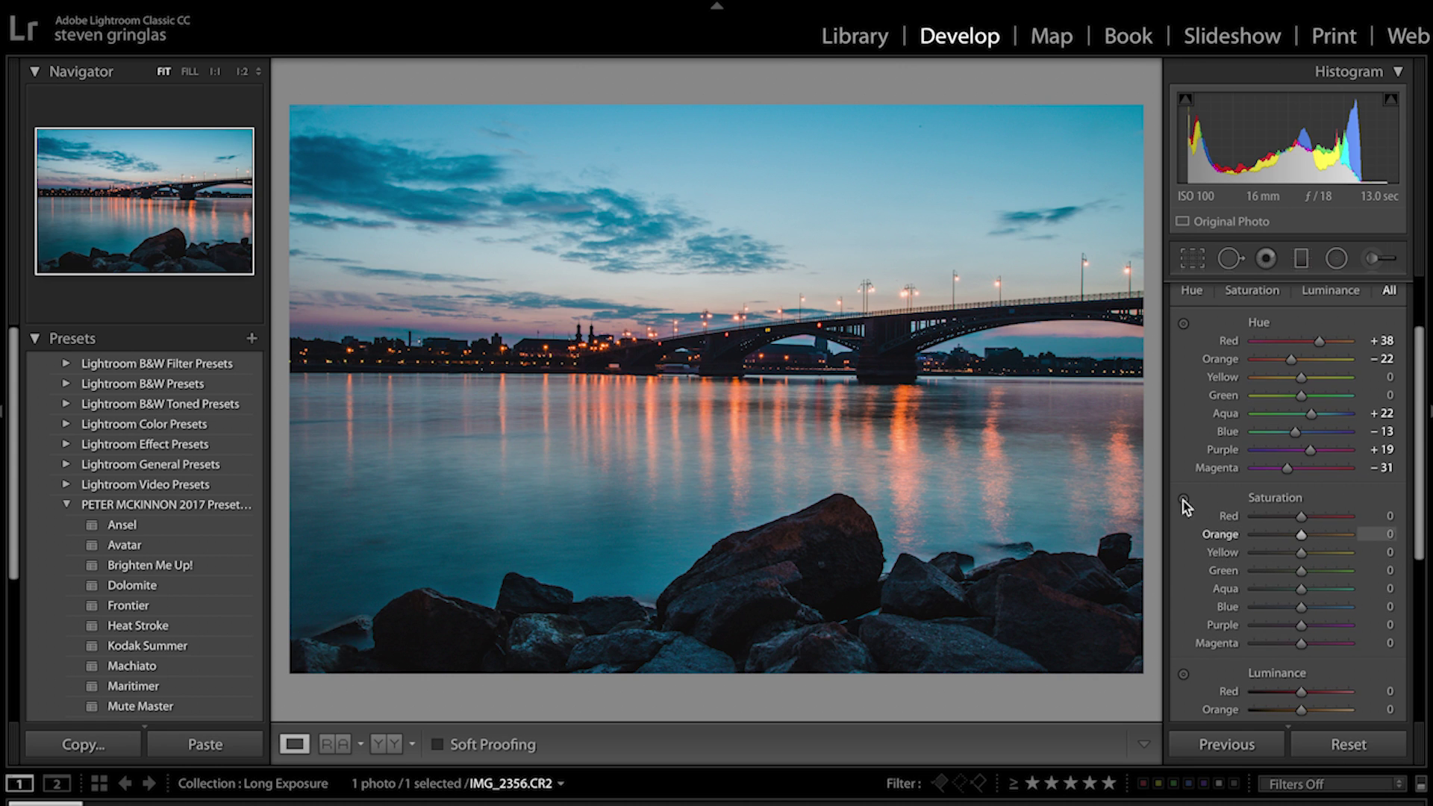
{"action": "left_click", "coordinate": [1319, 516]}
{"action": "left_click_drag", "start_coordinate": [1300, 536], "coordinate": [1305, 535]}
{"action": "left_click_drag", "start_coordinate": [1292, 361], "coordinate": [1302, 365]}
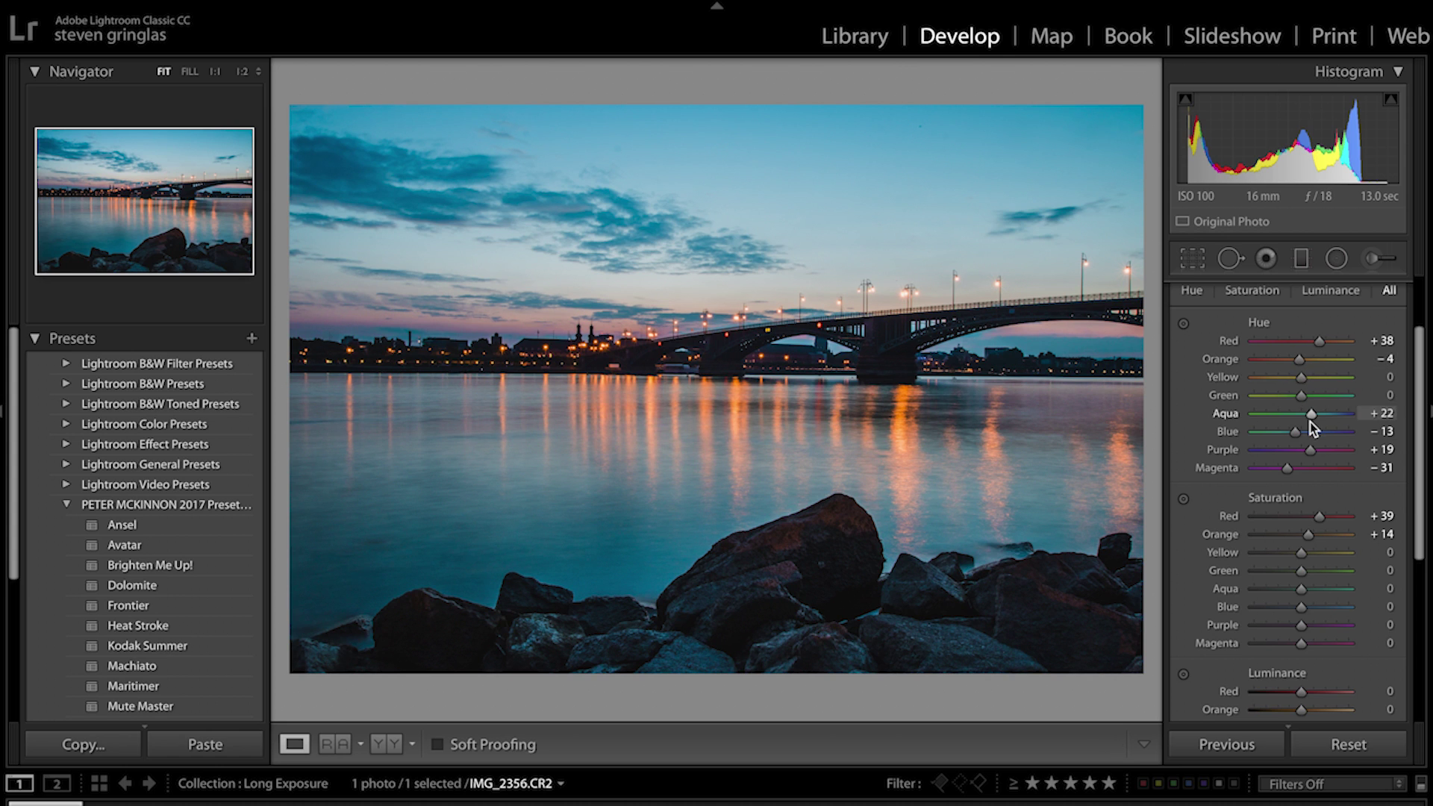
- Raise the saturation of Purple to +35 and Magenta to +36, and compare the photo with the HSL adjustments switched off and on
{"action": "scroll", "coordinate": [1309, 422], "scroll_direction": "down", "scroll_amount": 1}
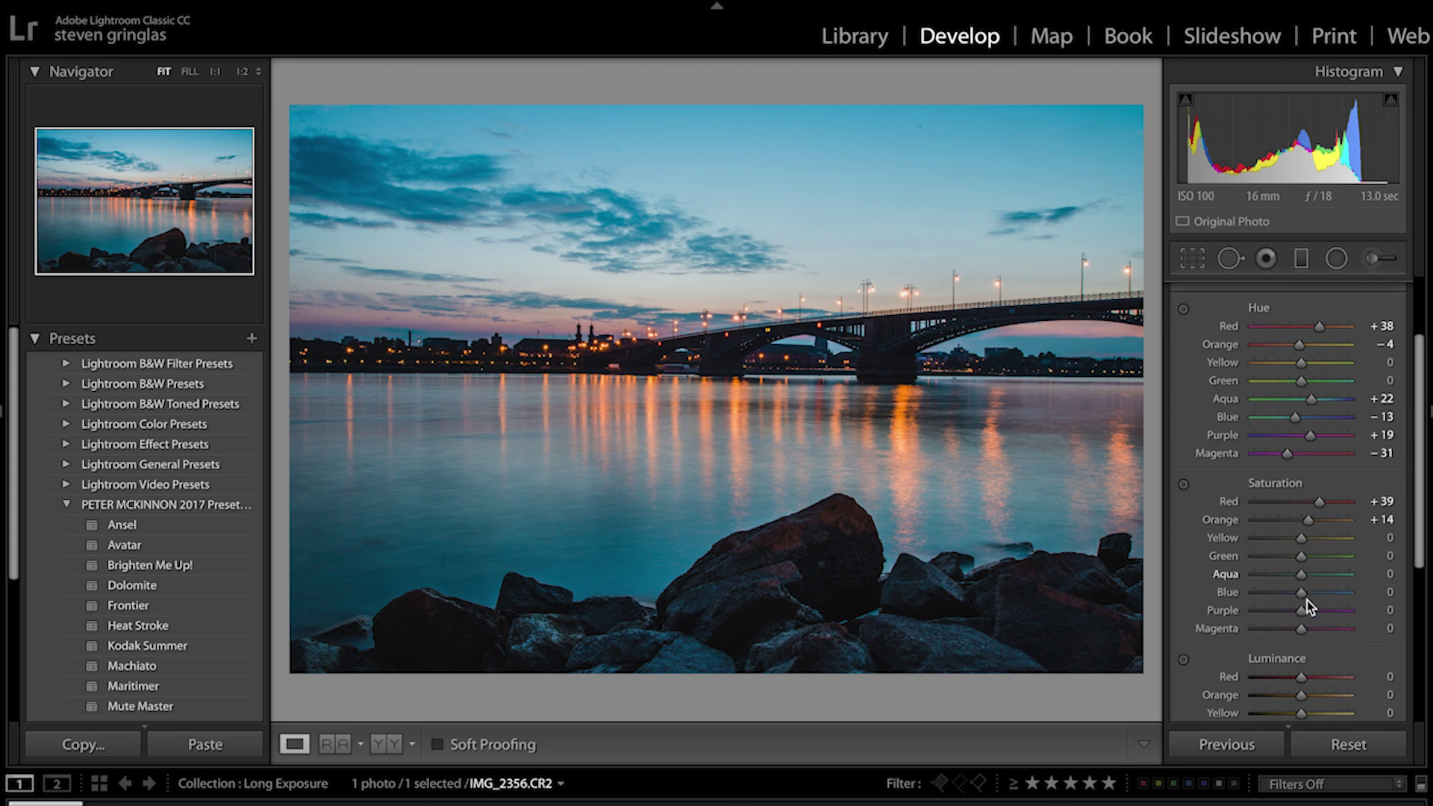
{"action": "left_click_drag", "start_coordinate": [1313, 609], "coordinate": [1320, 633]}
{"action": "scroll", "coordinate": [1321, 635], "scroll_direction": "down", "scroll_amount": 3}
{"action": "scroll", "coordinate": [1321, 634], "scroll_direction": "up", "scroll_amount": 4}
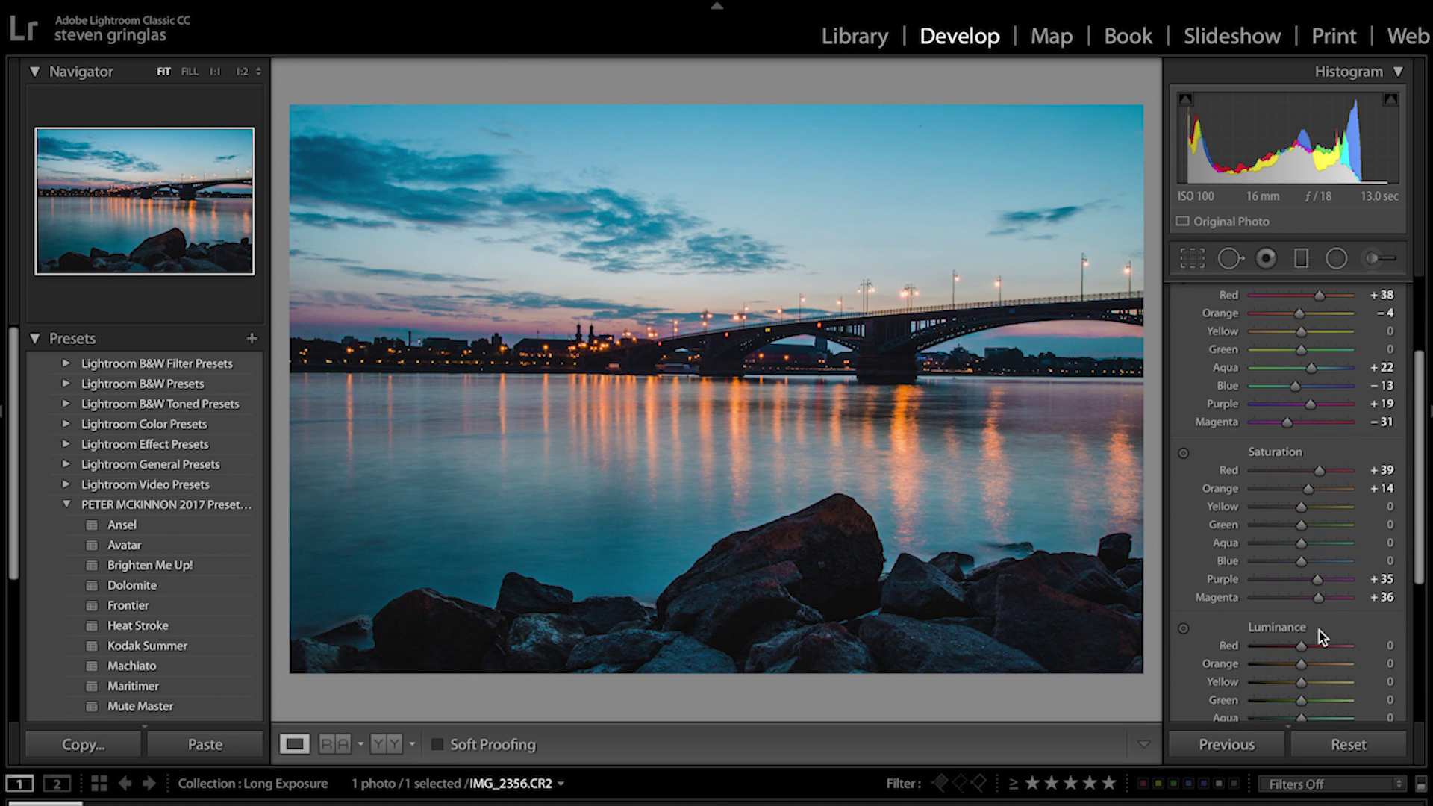
{"action": "scroll", "coordinate": [1313, 612], "scroll_direction": "up", "scroll_amount": 3}
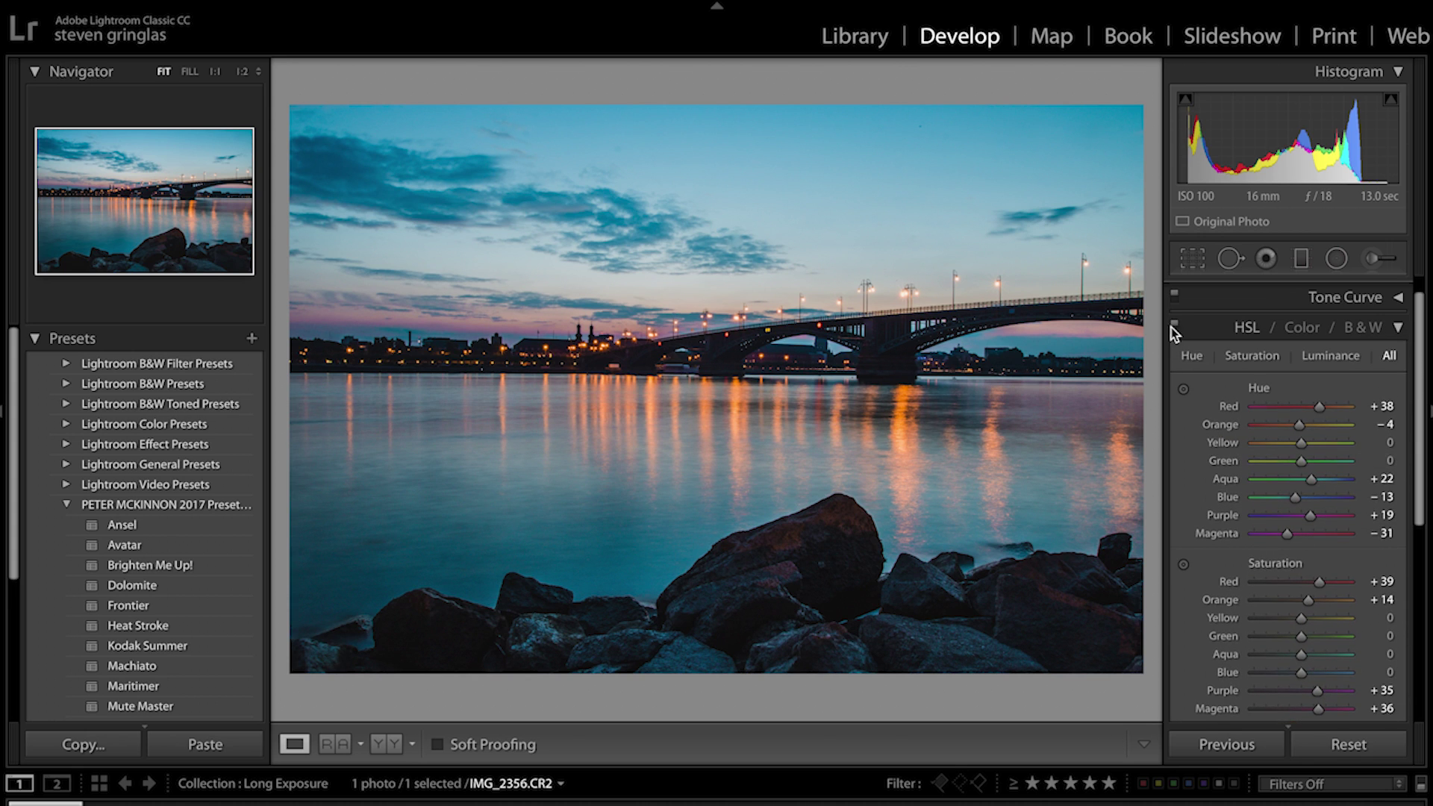
{"action": "left_click", "coordinate": [1175, 327]}
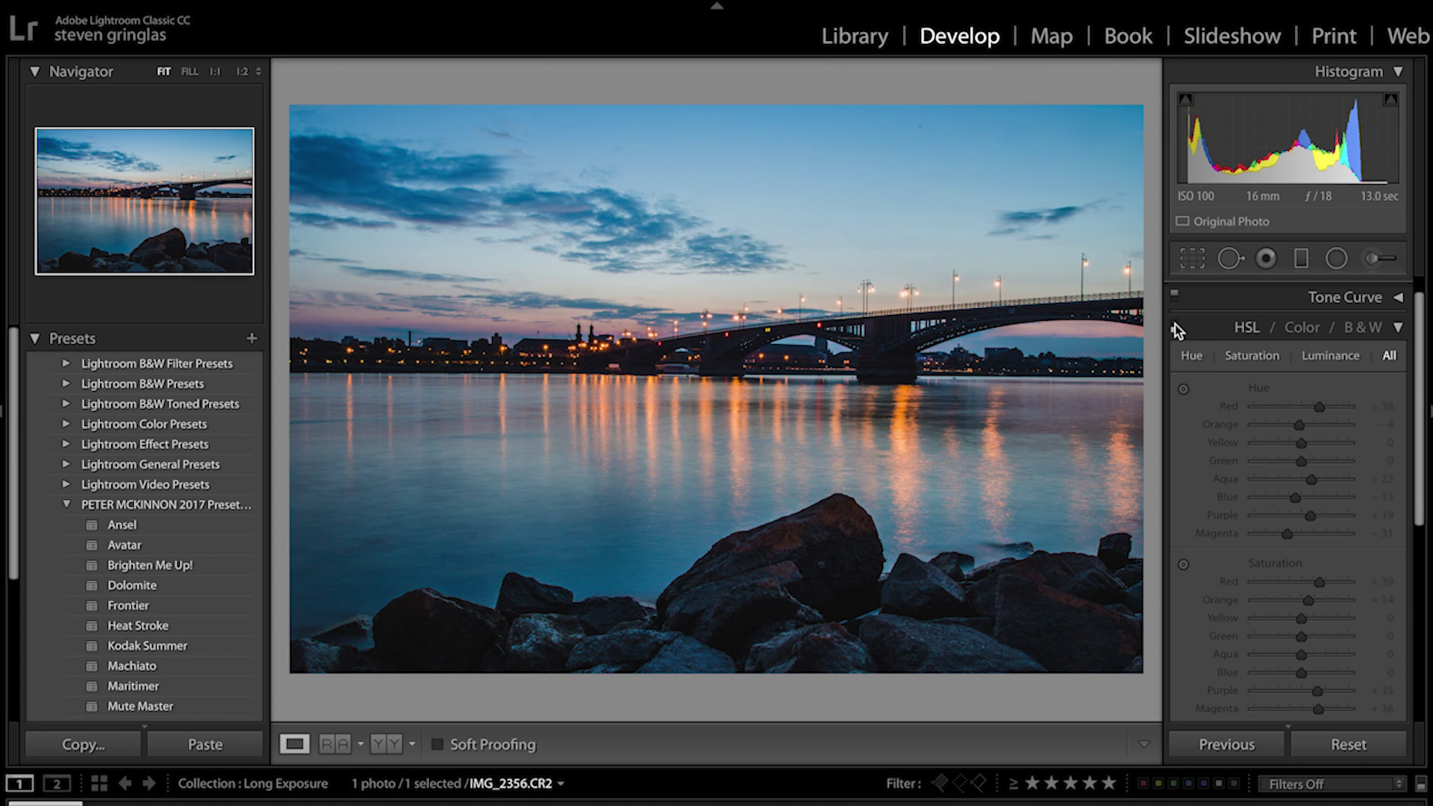
{"action": "left_click", "coordinate": [1174, 327]}
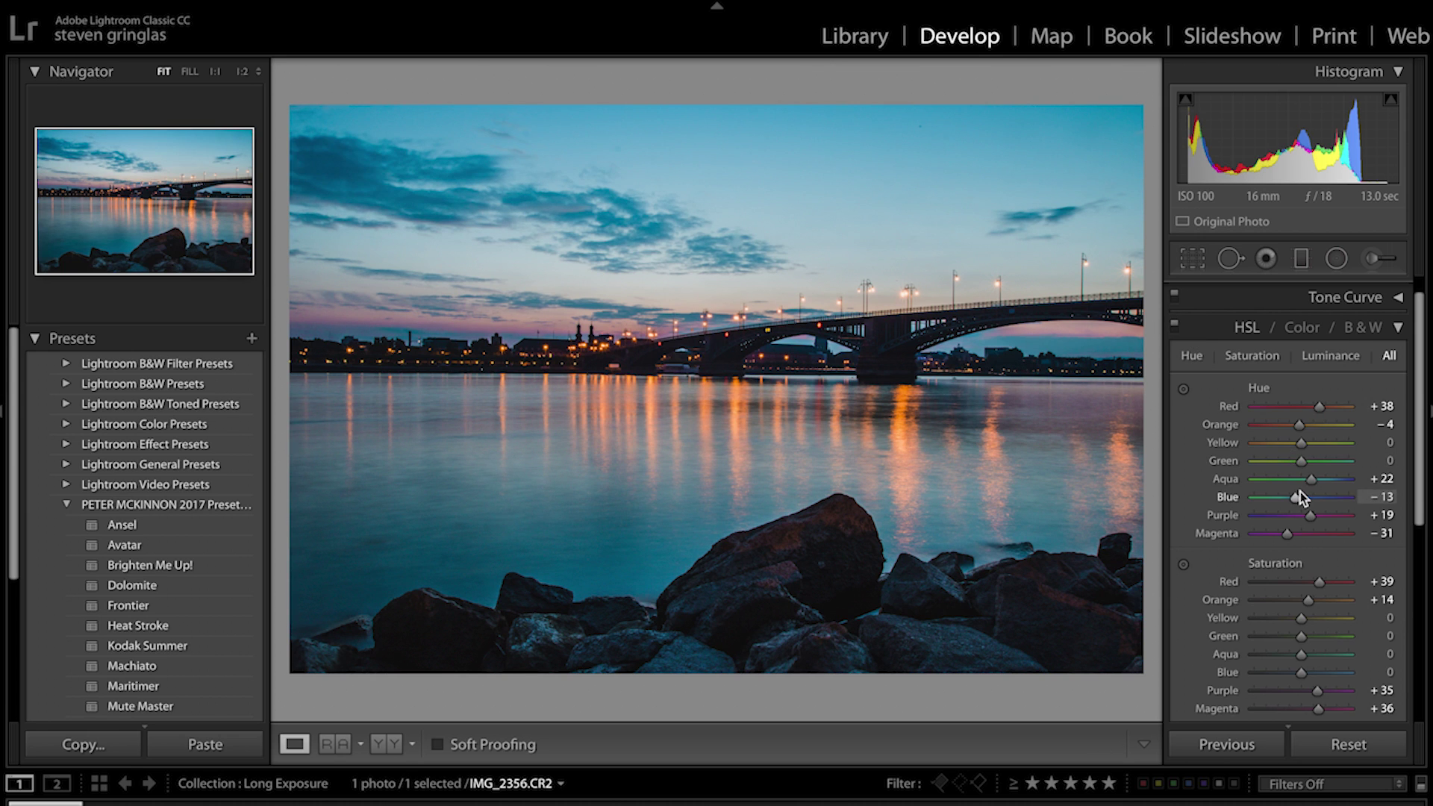
{"action": "left_click", "coordinate": [1347, 327]}
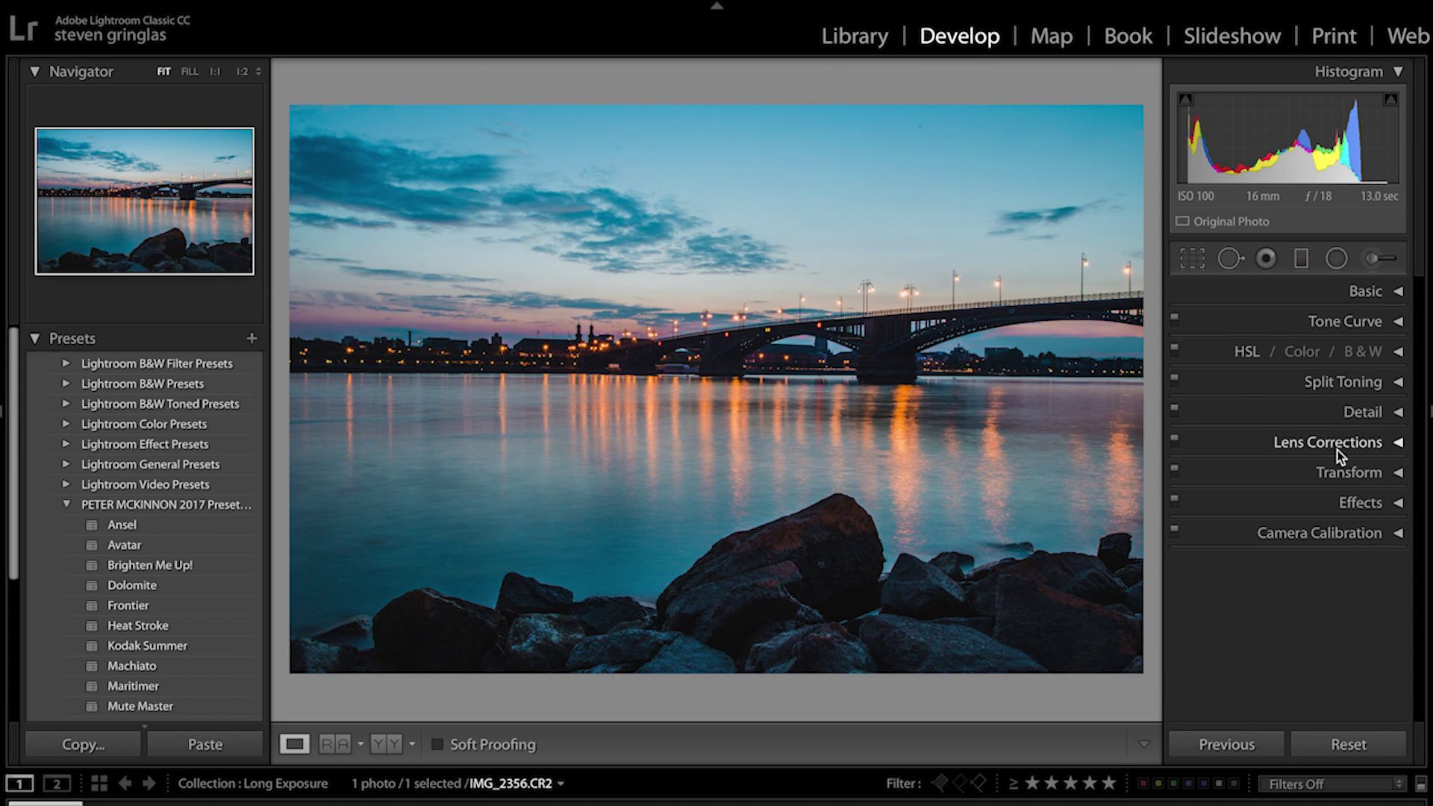
- Enable the lens profile corrections for the photo with the Default setup
{"action": "left_click", "coordinate": [1365, 448]}
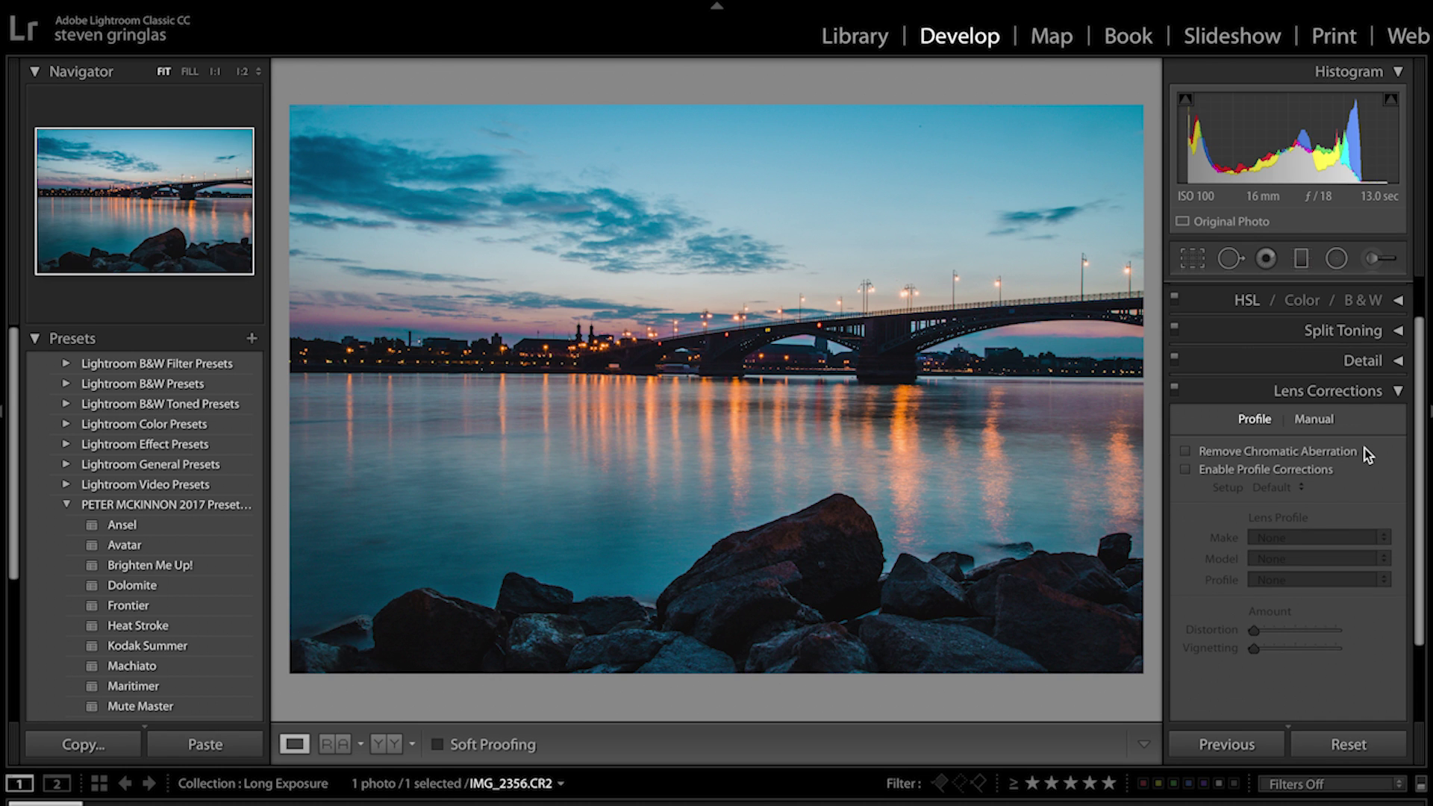
{"action": "left_click", "coordinate": [1208, 472]}
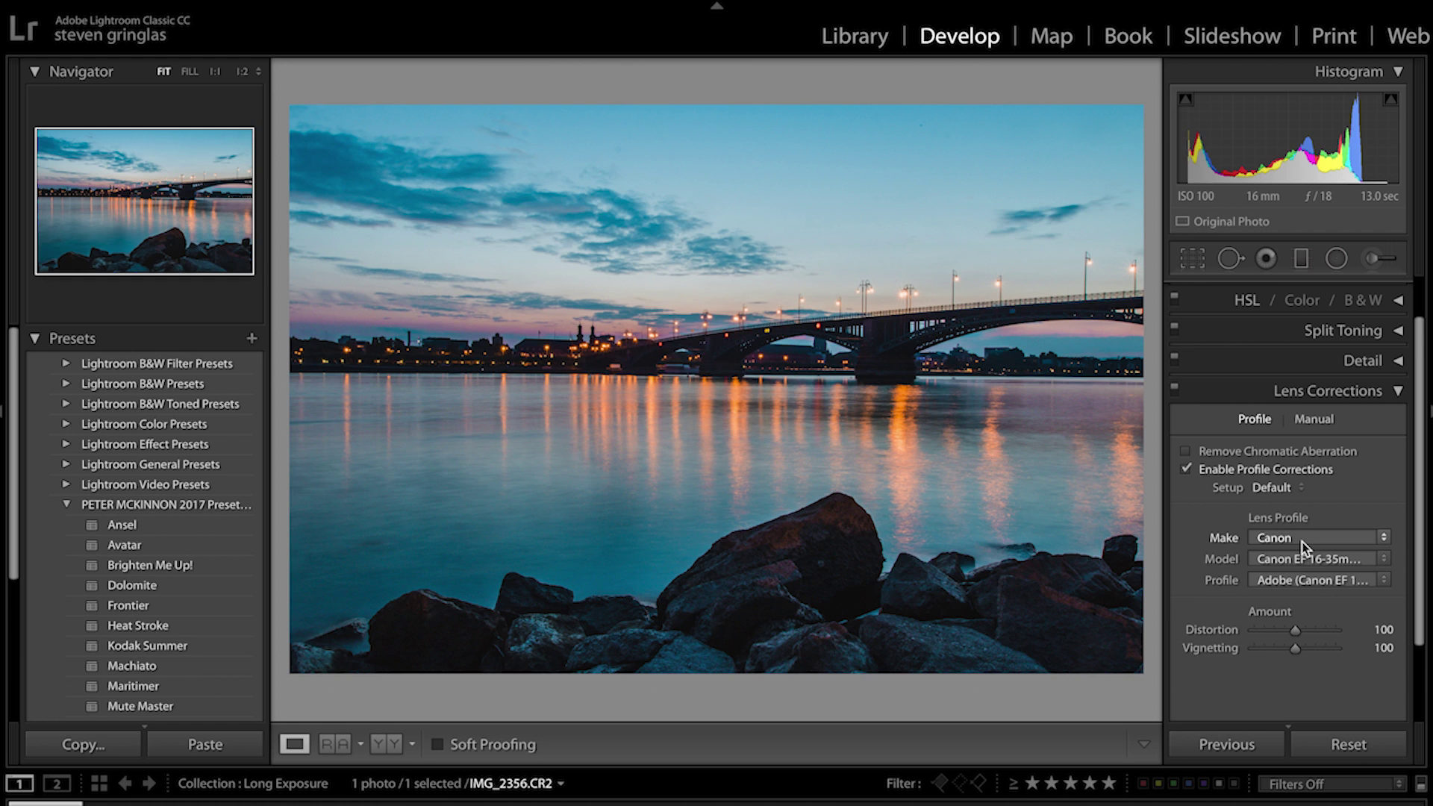
{"action": "left_click", "coordinate": [1333, 396]}
- Straighten the photo's perspective with the Auto Upright transform
{"action": "left_click", "coordinate": [1339, 473]}
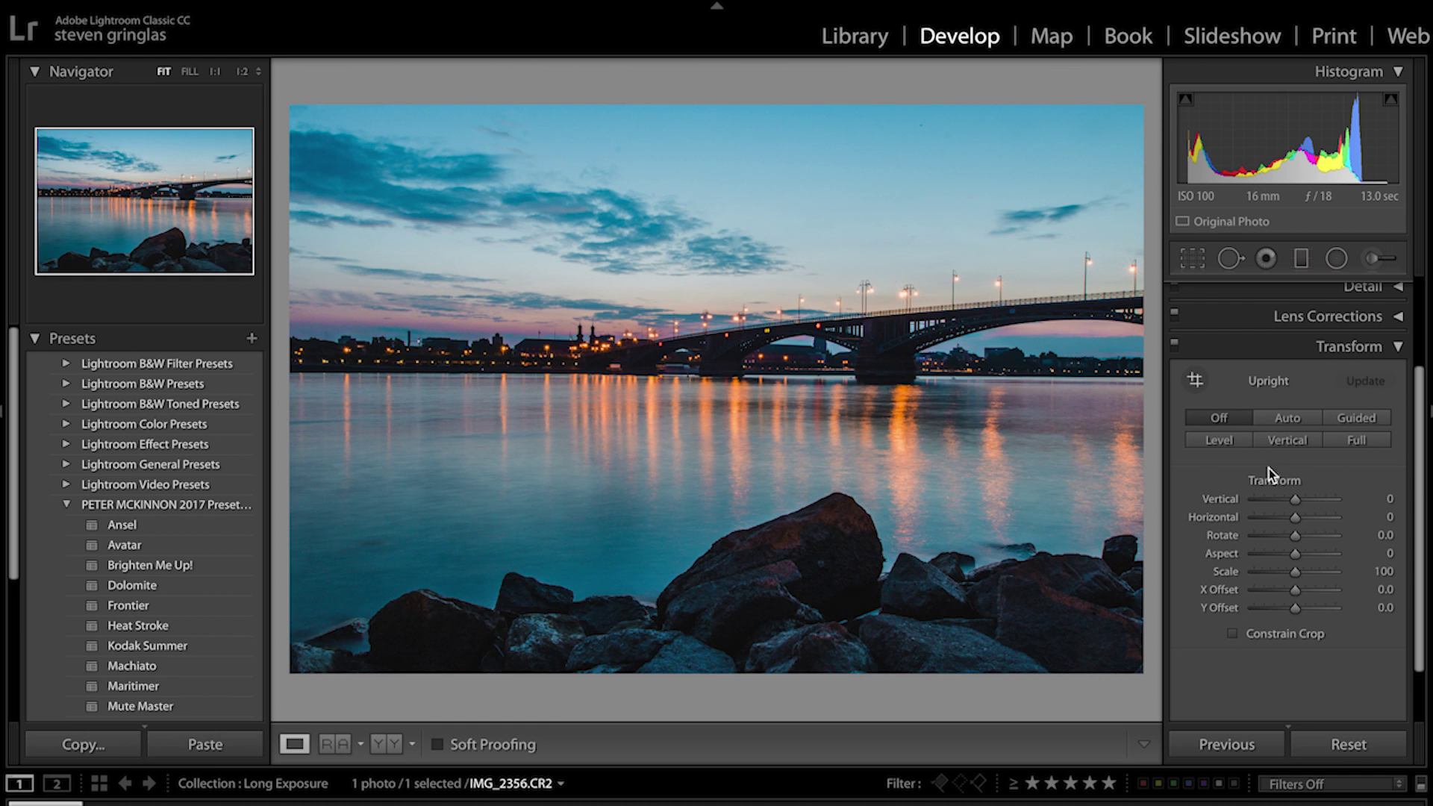
{"action": "left_click", "coordinate": [1293, 422]}
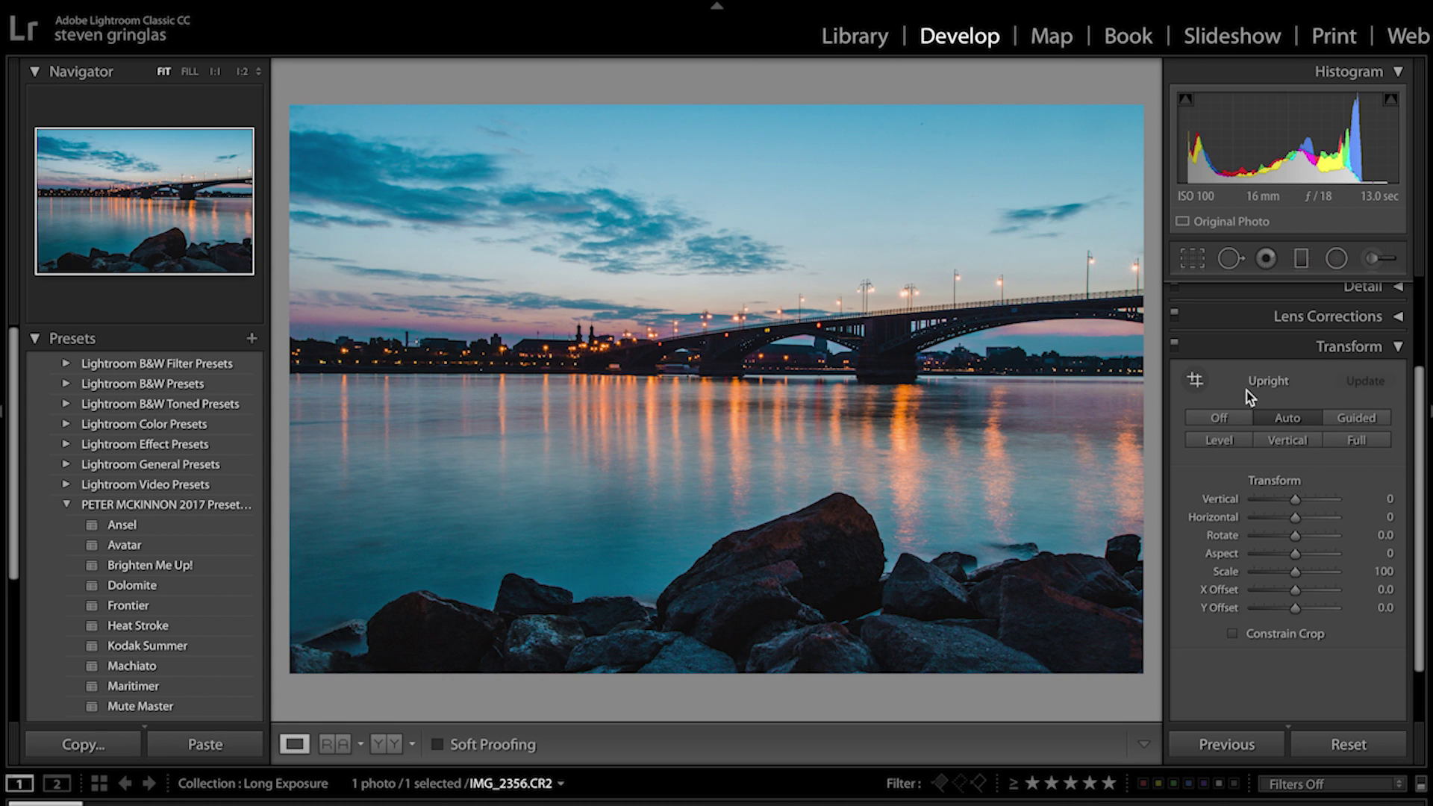
{"action": "left_click", "coordinate": [1327, 349]}
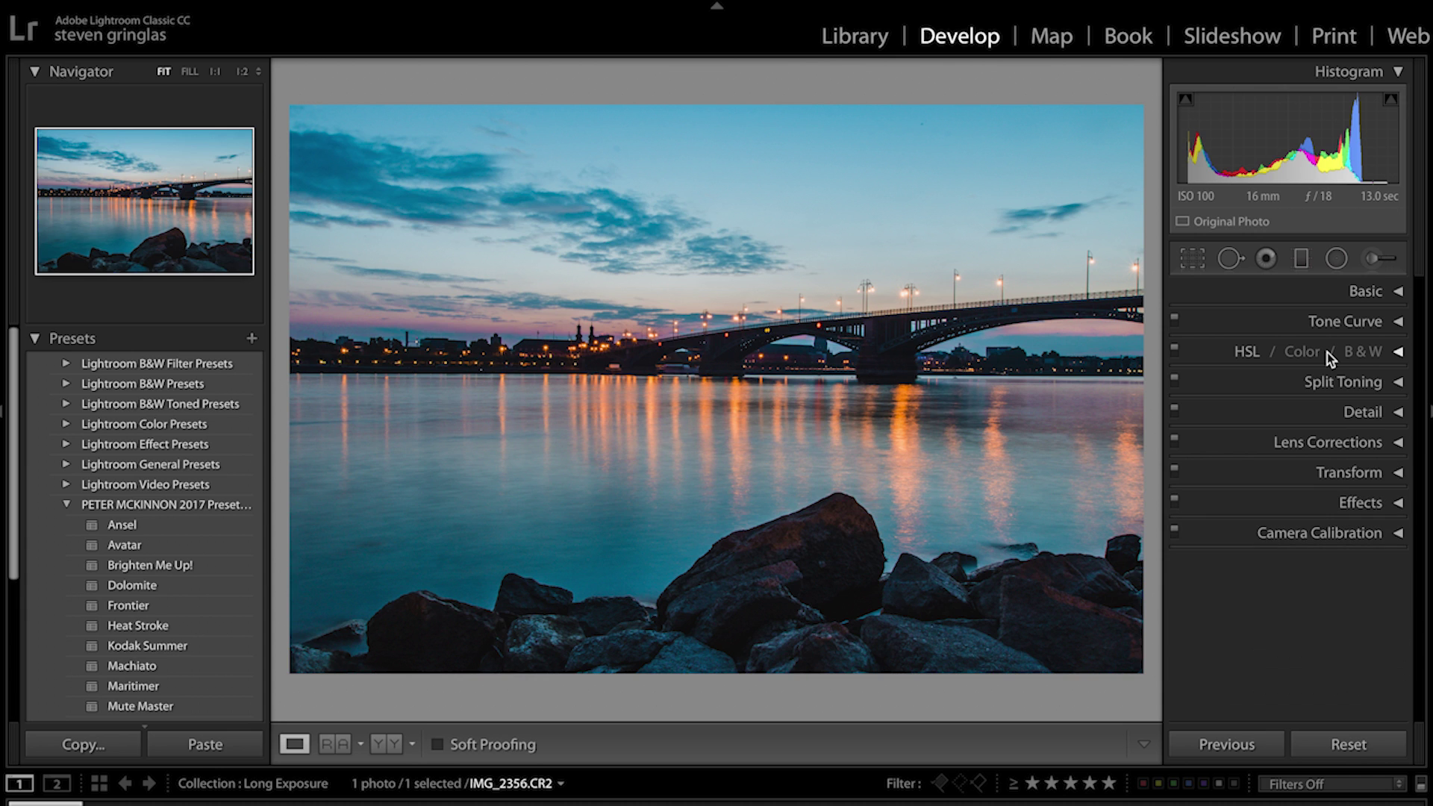
- Darken the edges with a Highlight Priority post-crop vignette of Amount -16, and compare the edited photo with its original state
{"action": "left_click", "coordinate": [1355, 507]}
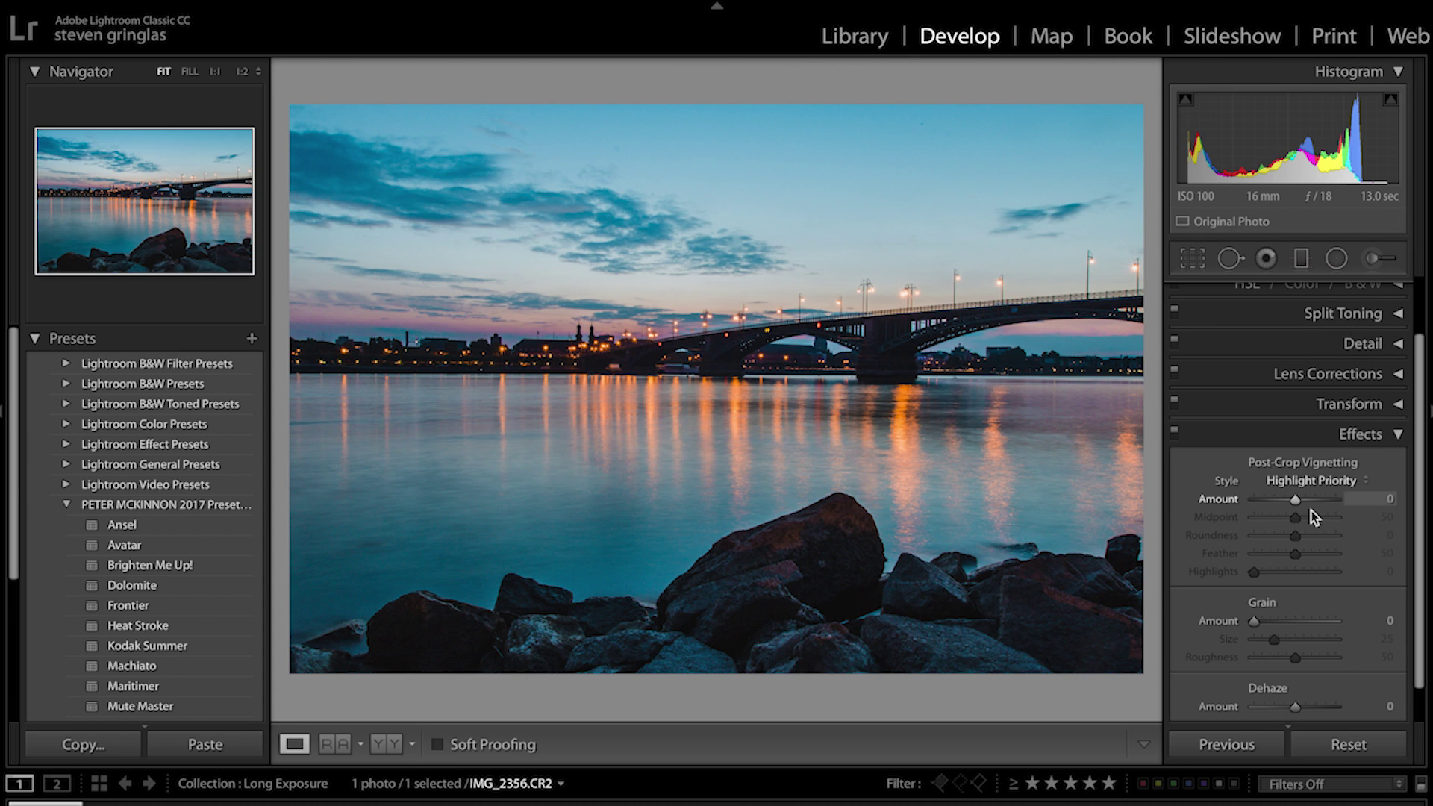
{"action": "left_click", "coordinate": [1296, 504]}
{"action": "left_click_drag", "start_coordinate": [1296, 504], "coordinate": [1288, 503]}
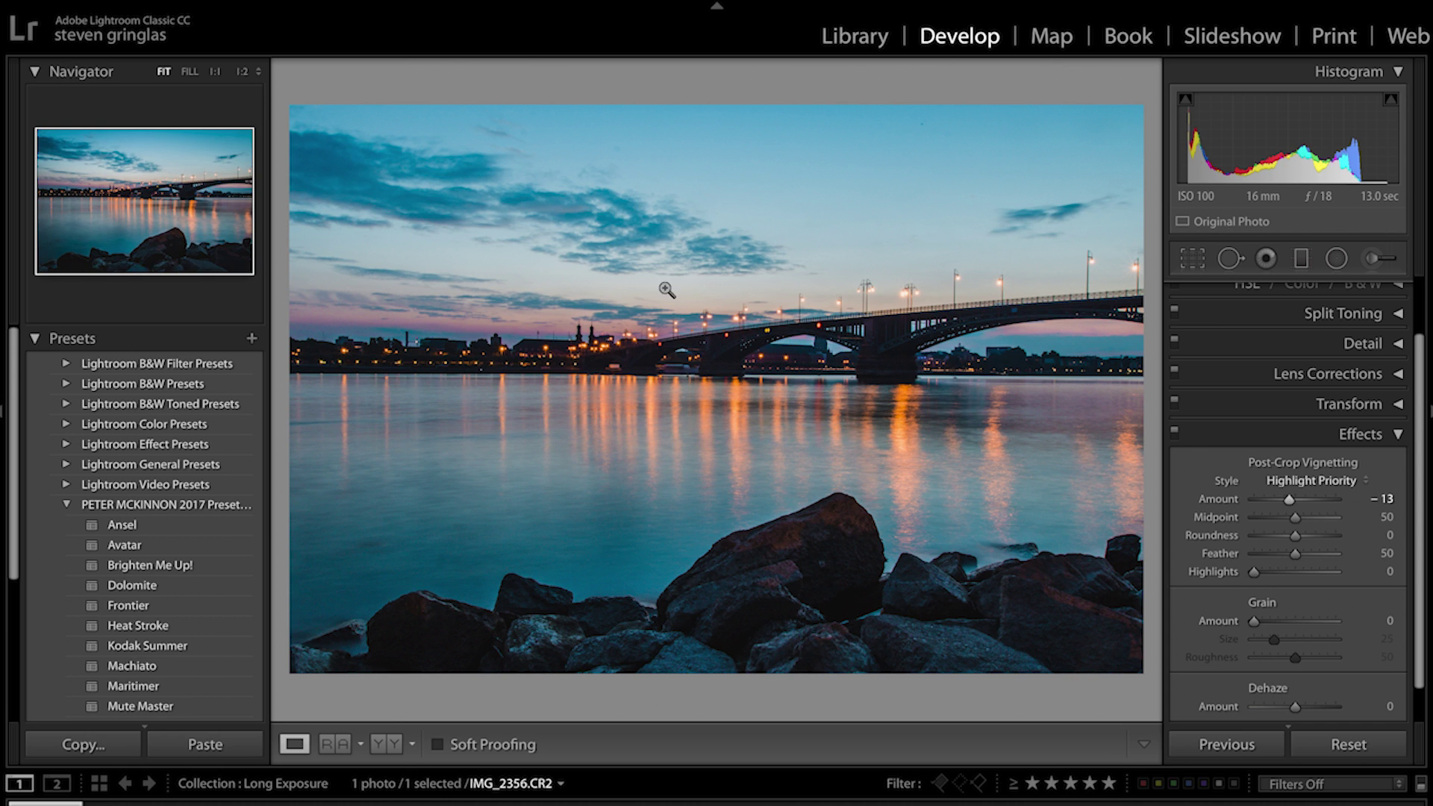
{"action": "left_click", "coordinate": [1289, 502]}
{"action": "left_click_drag", "start_coordinate": [1288, 499], "coordinate": [1287, 499]}
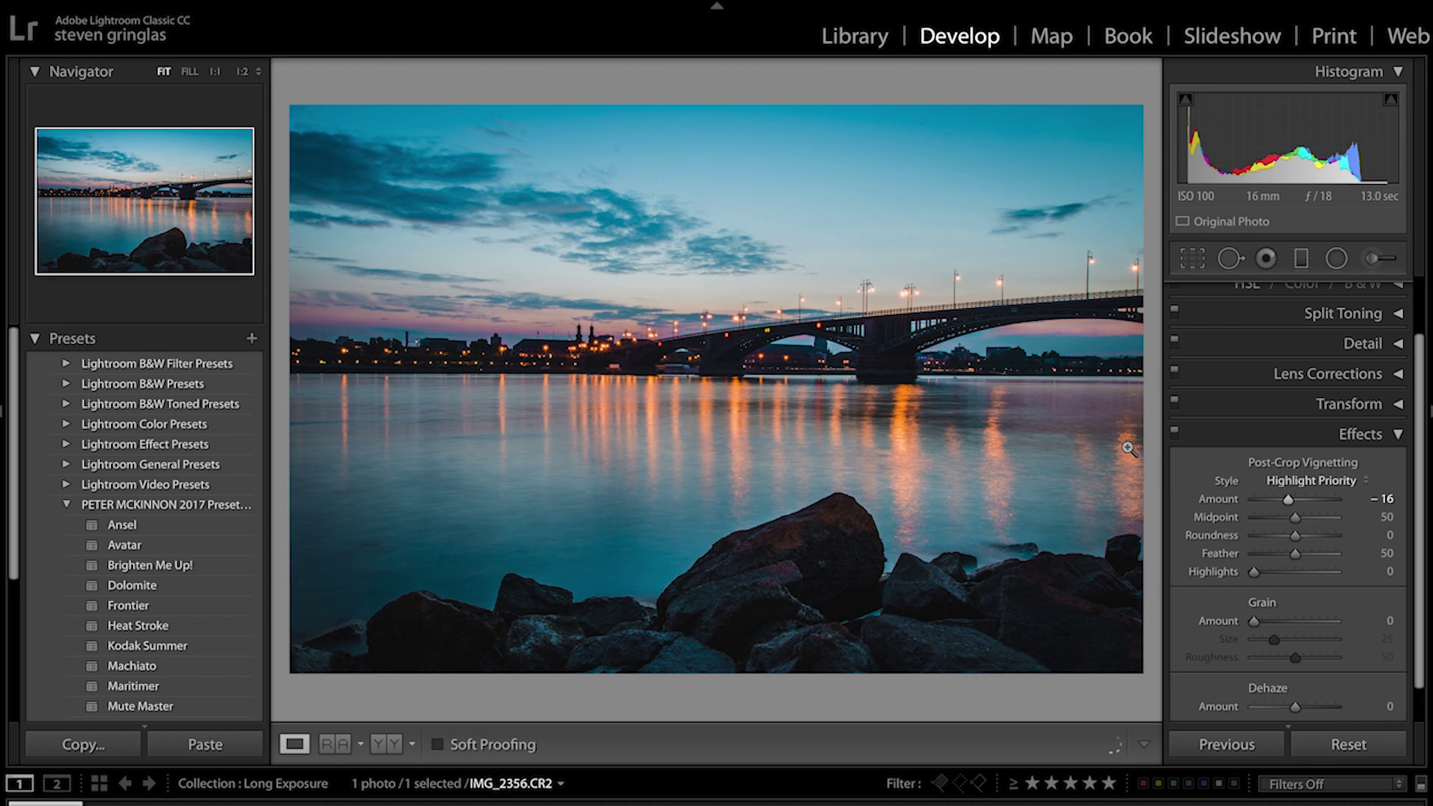
{"action": "left_click", "coordinate": [1405, 438]}
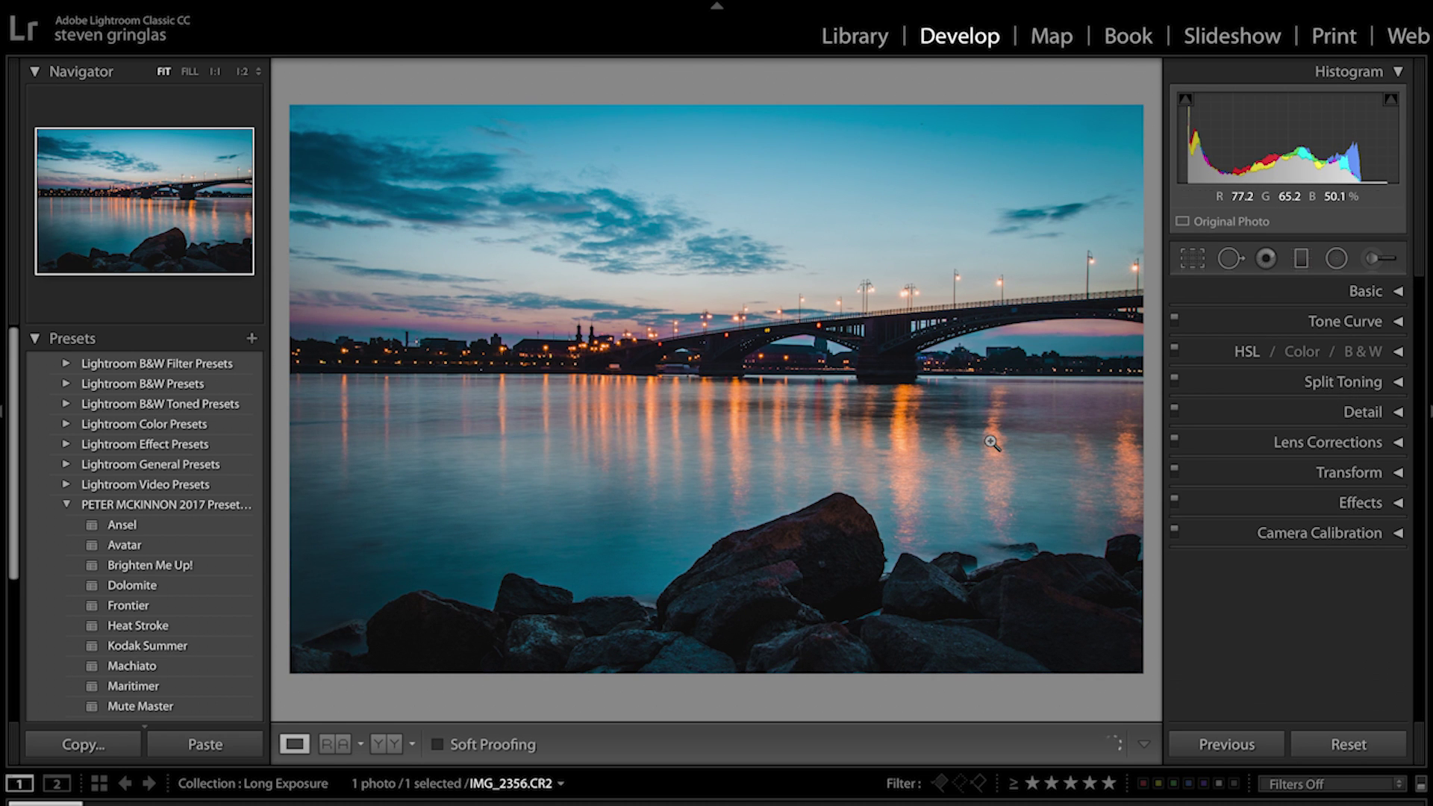
{"action": "key", "text": "backslash"}
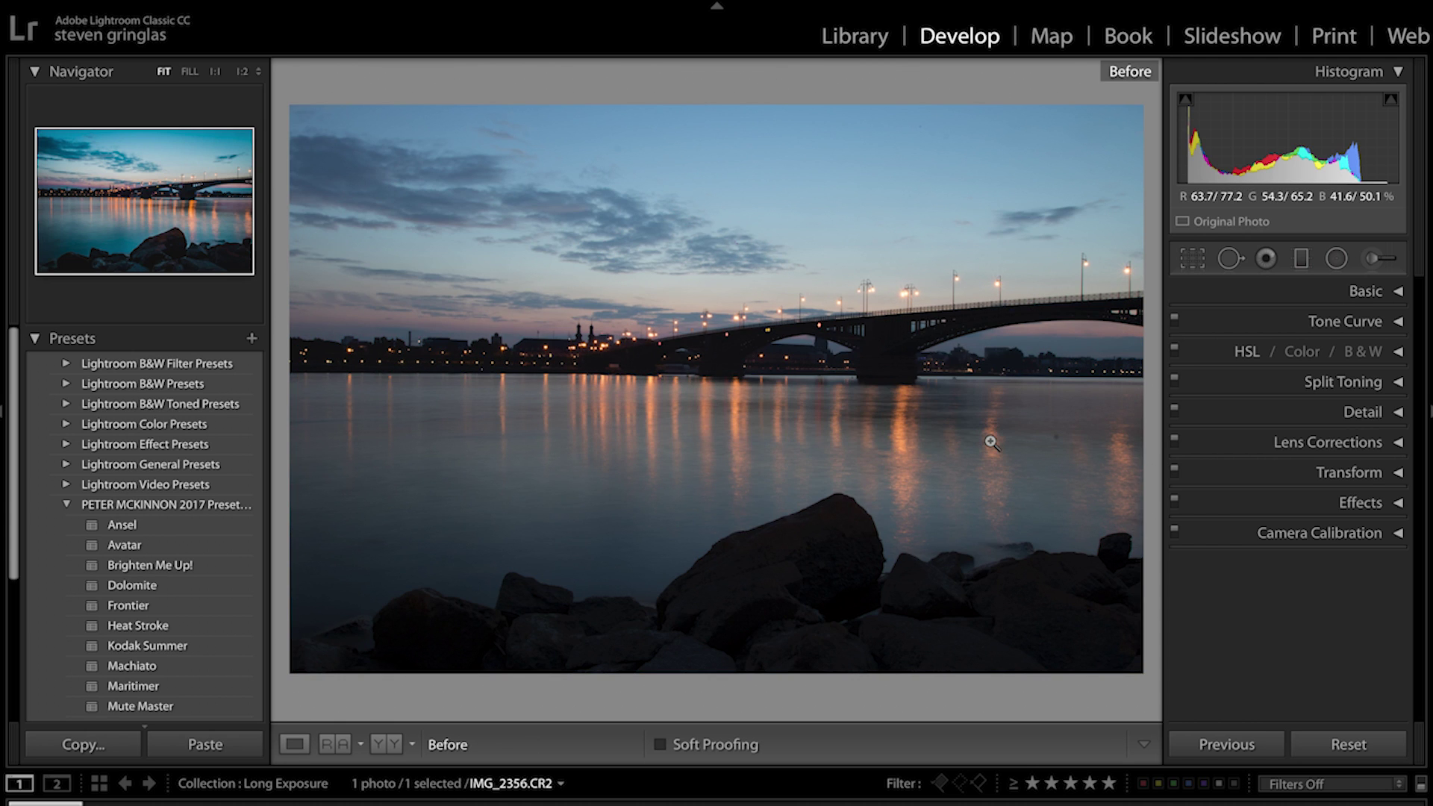
{"action": "key", "text": "backslash"}
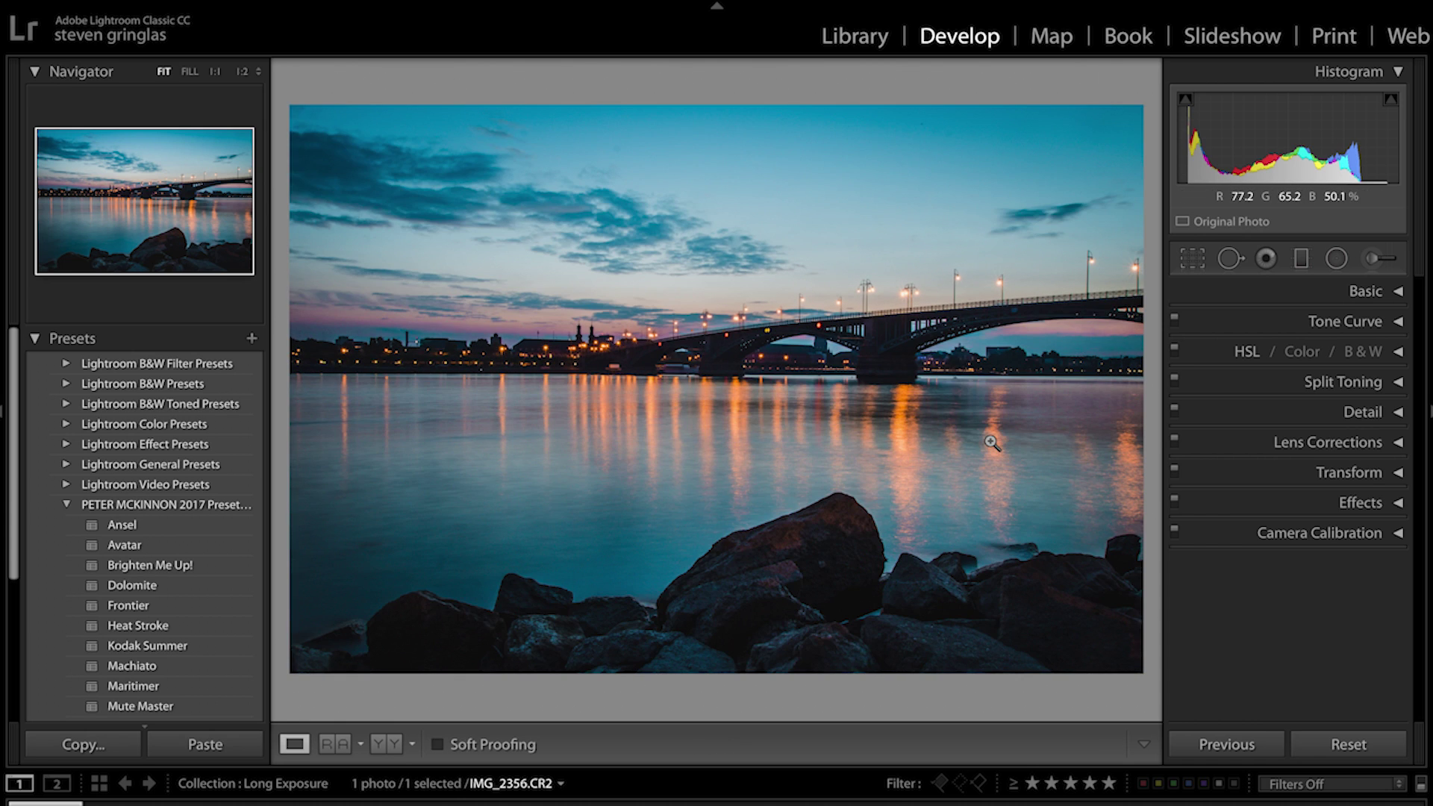